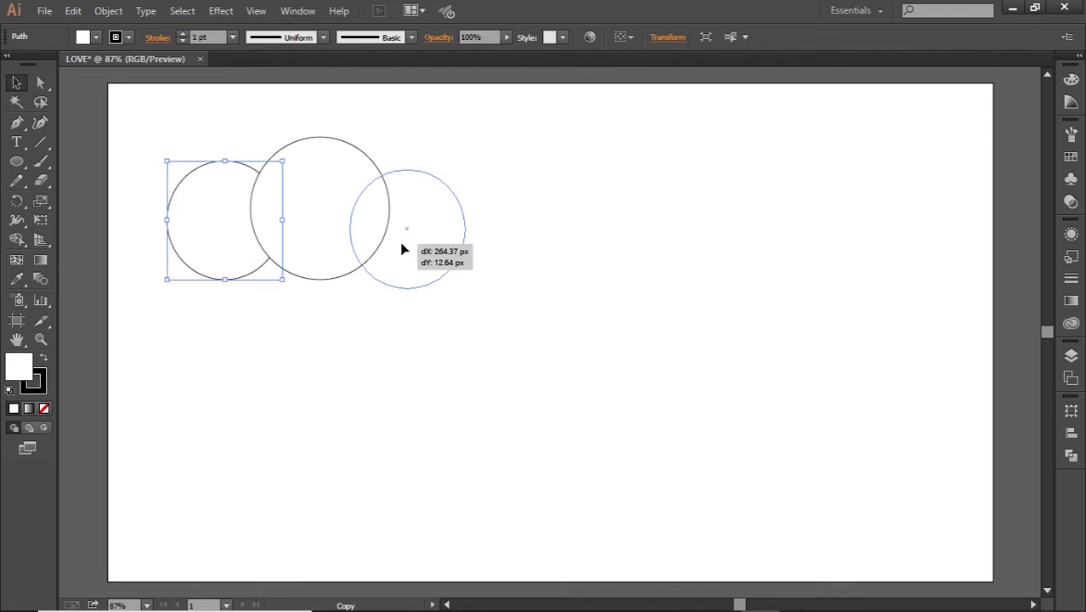
# Copy the small circle to the large circle's right side, then duplicate the three-circle cluster into the artboard's other three quarters
pyautogui.moveTo(404, 248); pyautogui.dragTo(404, 249)
pyautogui.moveTo(165, 121); pyautogui.dragTo(519, 313)
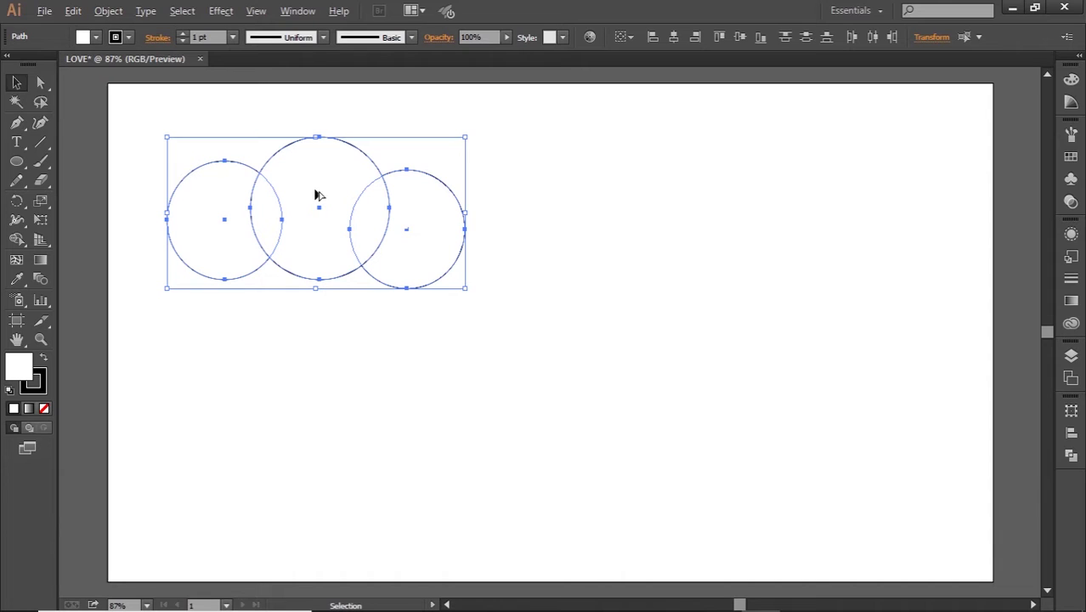
pyautogui.moveTo(316, 195); pyautogui.dragTo(741, 153)
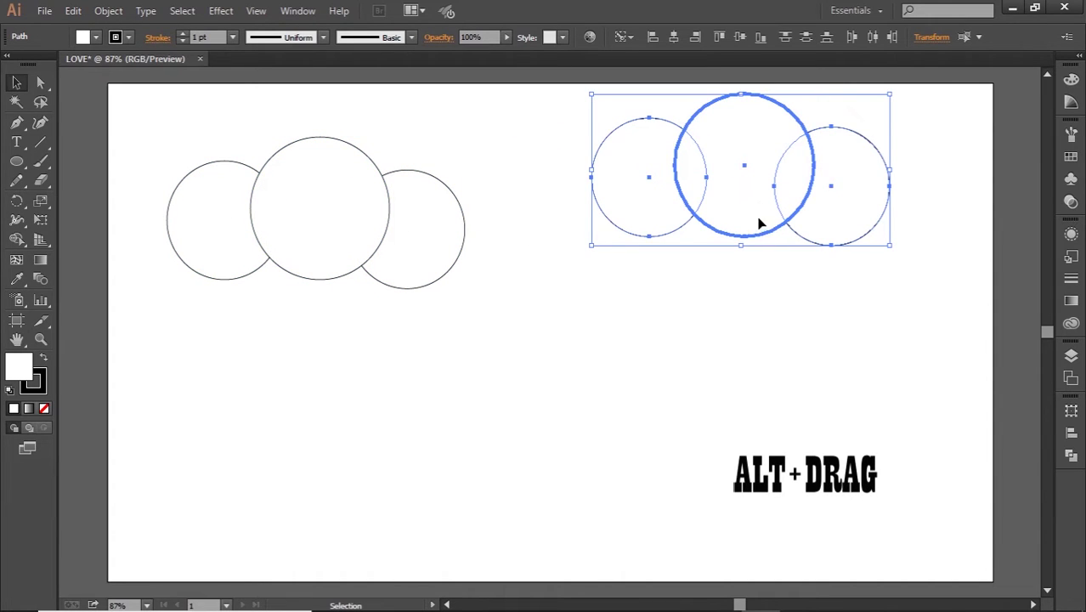
pyautogui.moveTo(759, 231); pyautogui.dragTo(763, 274)
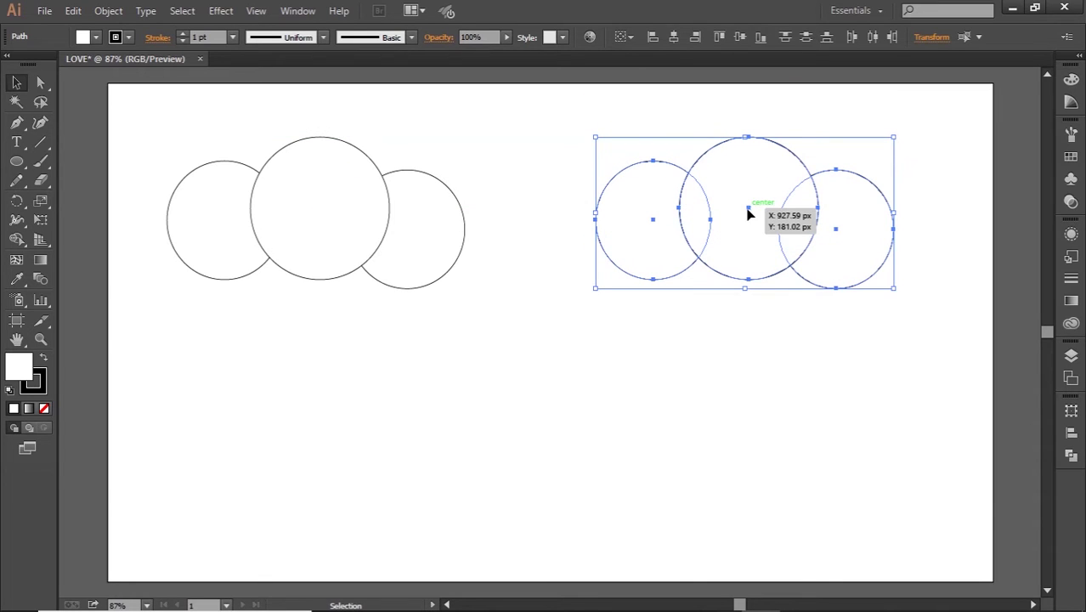
pyautogui.moveTo(748, 215); pyautogui.dragTo(759, 468)
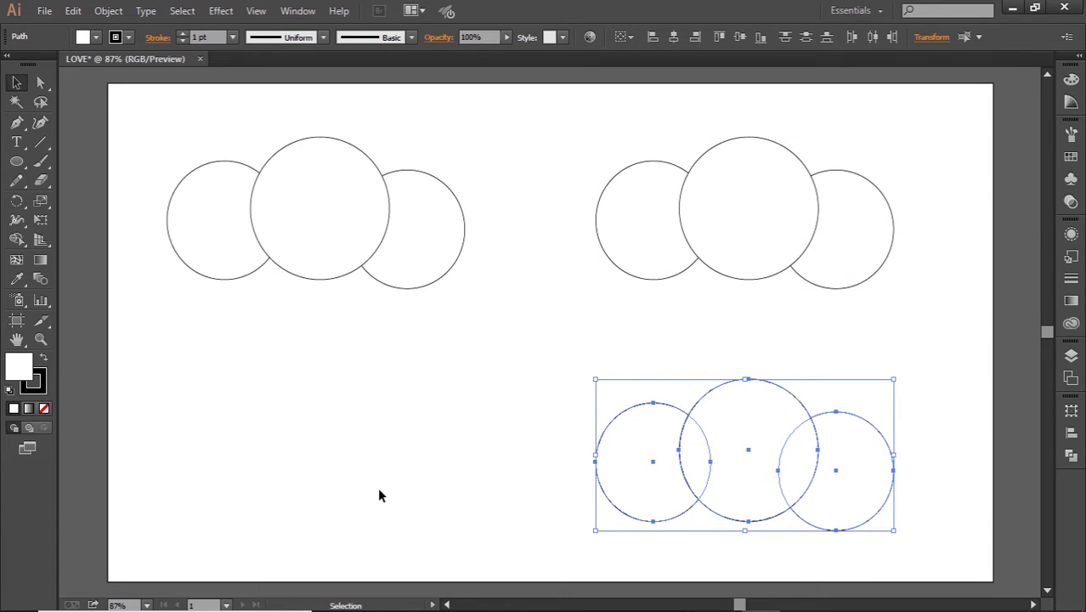
pyautogui.moveTo(705, 444); pyautogui.dragTo(284, 444)
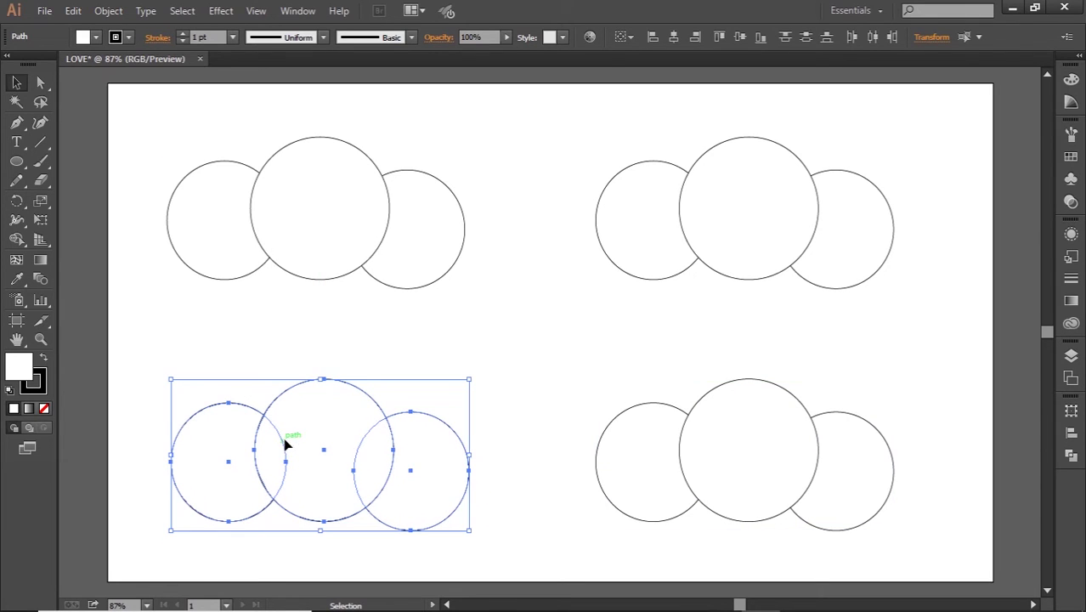
# Unite the three overlapping circles of the upper-left cluster into a single cloud shape with Pathfinder
pyautogui.click(541, 278)
pyautogui.moveTo(163, 142); pyautogui.dragTo(486, 335)
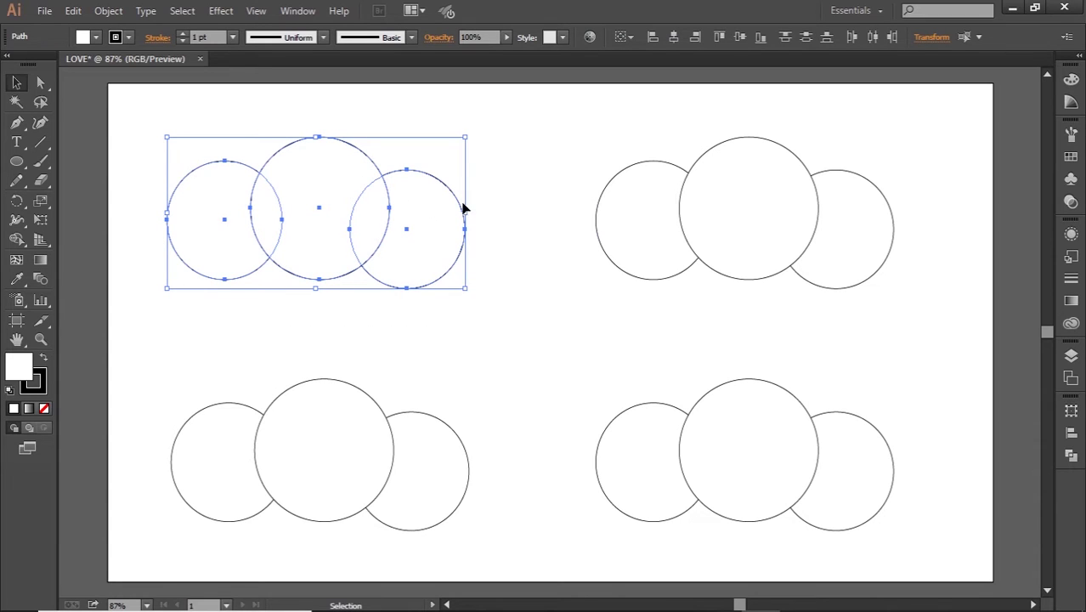
pyautogui.click(1071, 455)
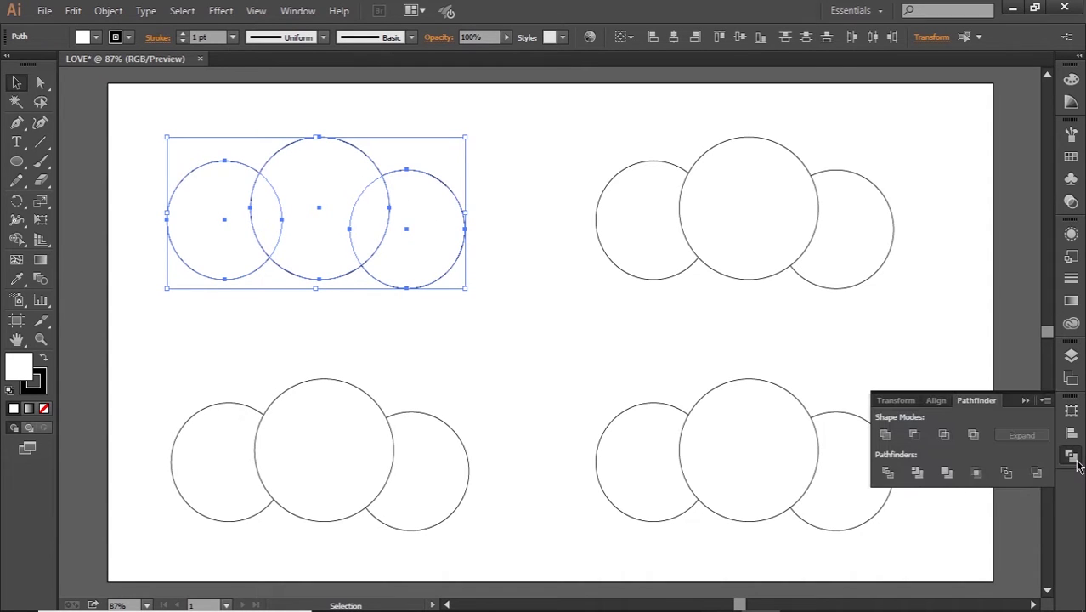
pyautogui.click(885, 435)
pyautogui.click(452, 300)
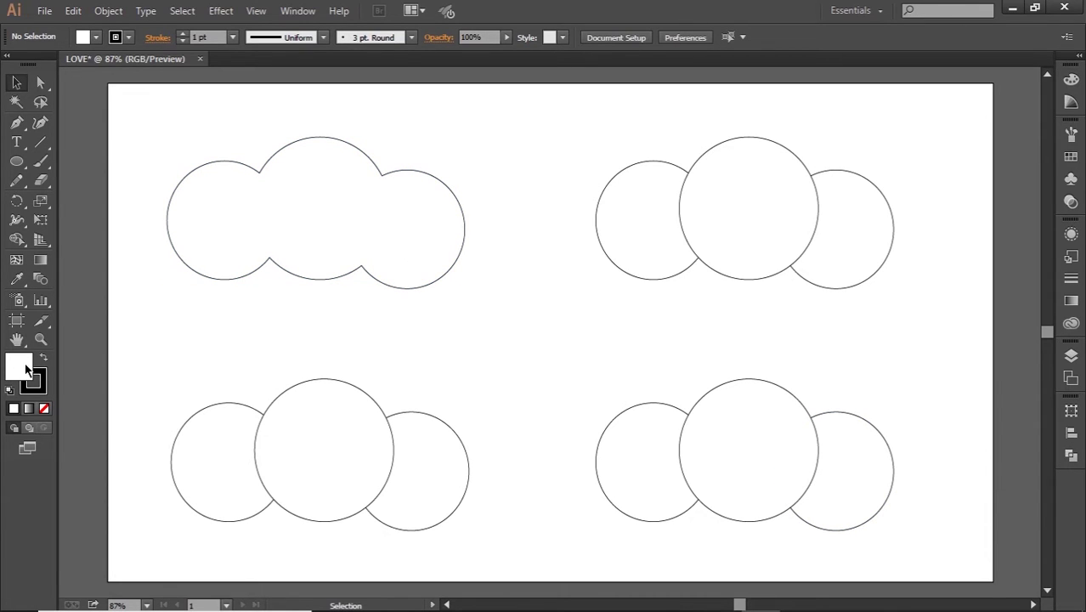
pyautogui.doubleClick(25, 367)
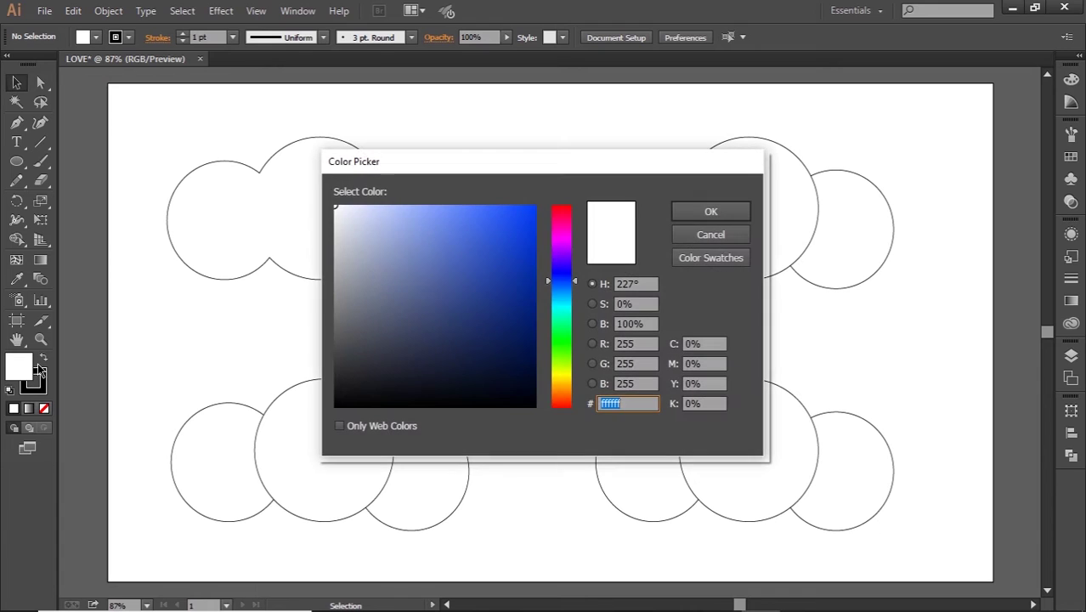
pyautogui.click(421, 209)
pyautogui.click(705, 211)
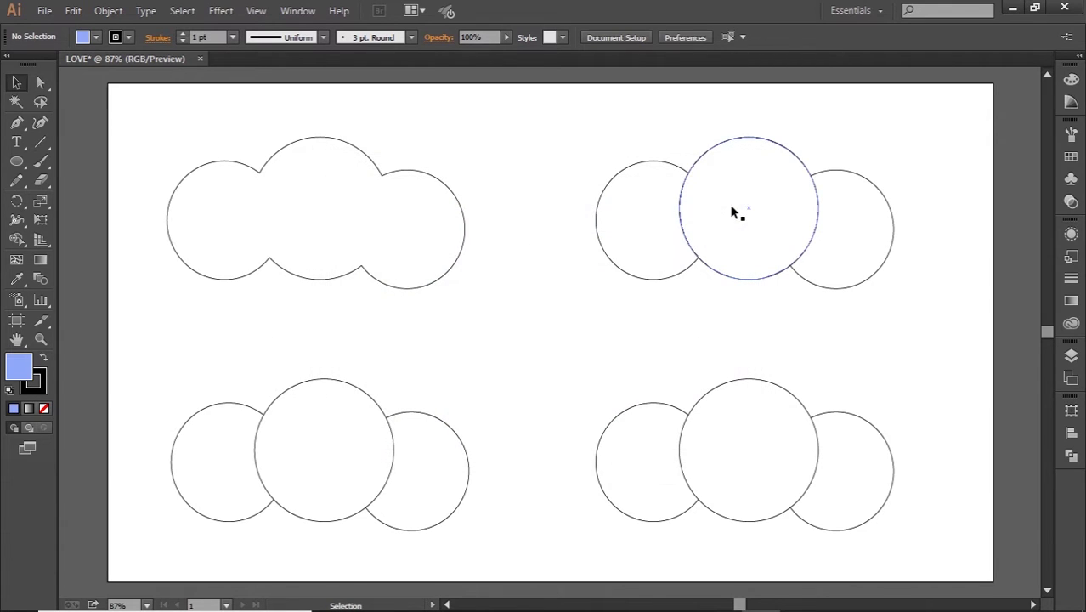
# Fill the united upper-left cloud with light blue 97aef7
pyautogui.click(414, 269)
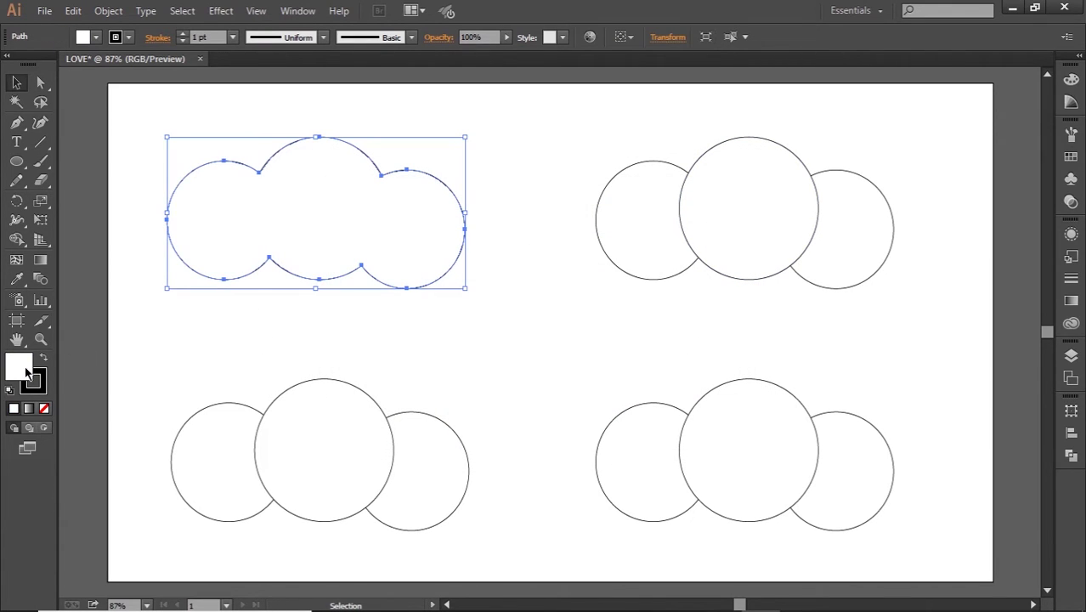
pyautogui.doubleClick(26, 371)
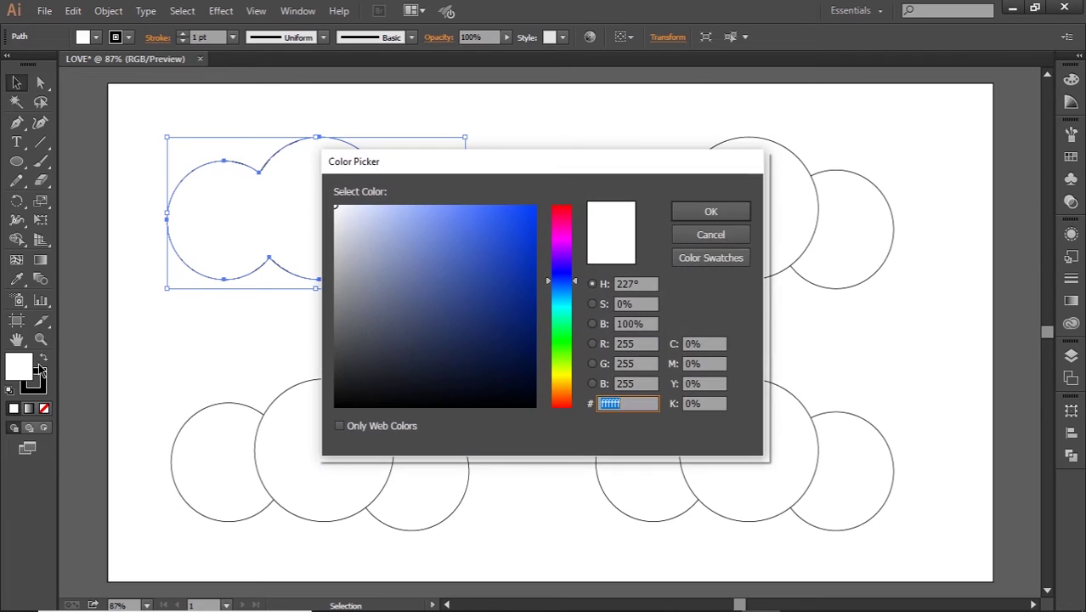
pyautogui.click(417, 209)
pyautogui.click(708, 212)
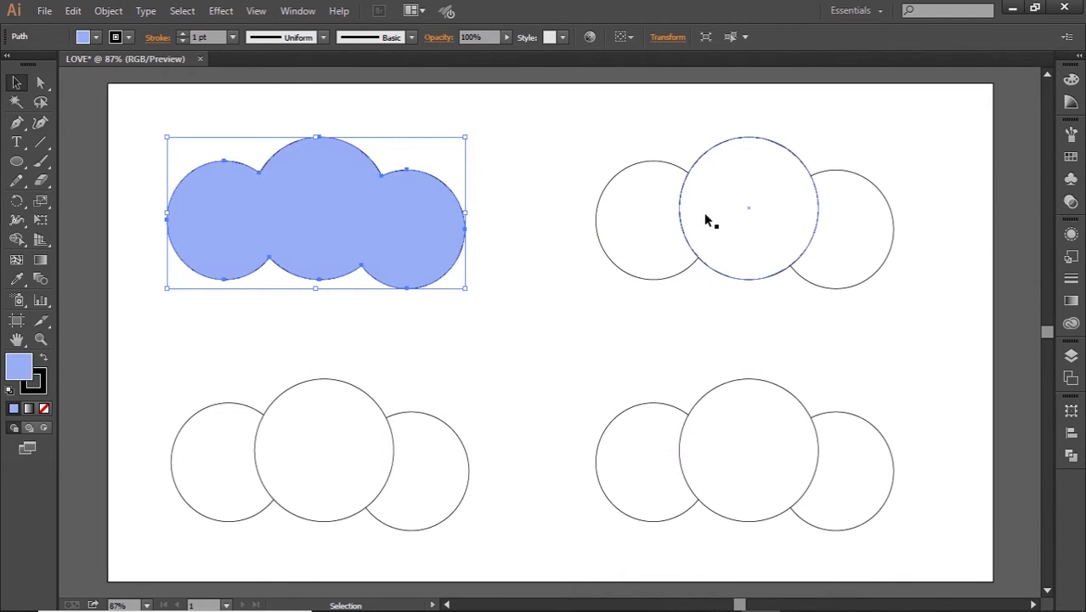
# Remove the stroke from the upper-left cloud and make its fill the active colour attribute again
pyautogui.click(521, 246)
pyautogui.click(422, 243)
pyautogui.click(35, 385)
pyautogui.click(45, 409)
pyautogui.click(19, 366)
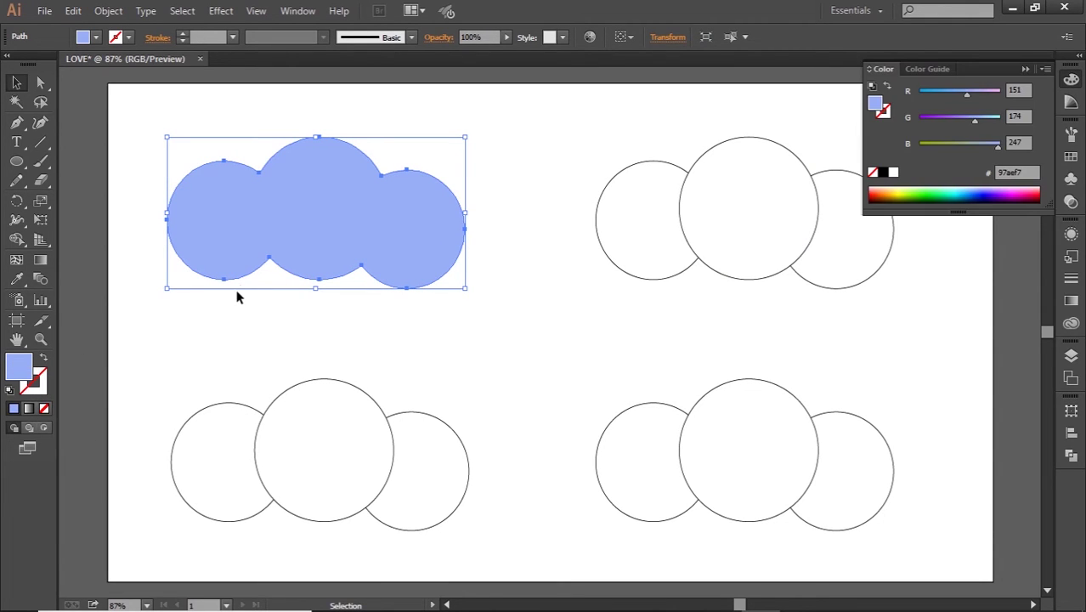
pyautogui.click(268, 258)
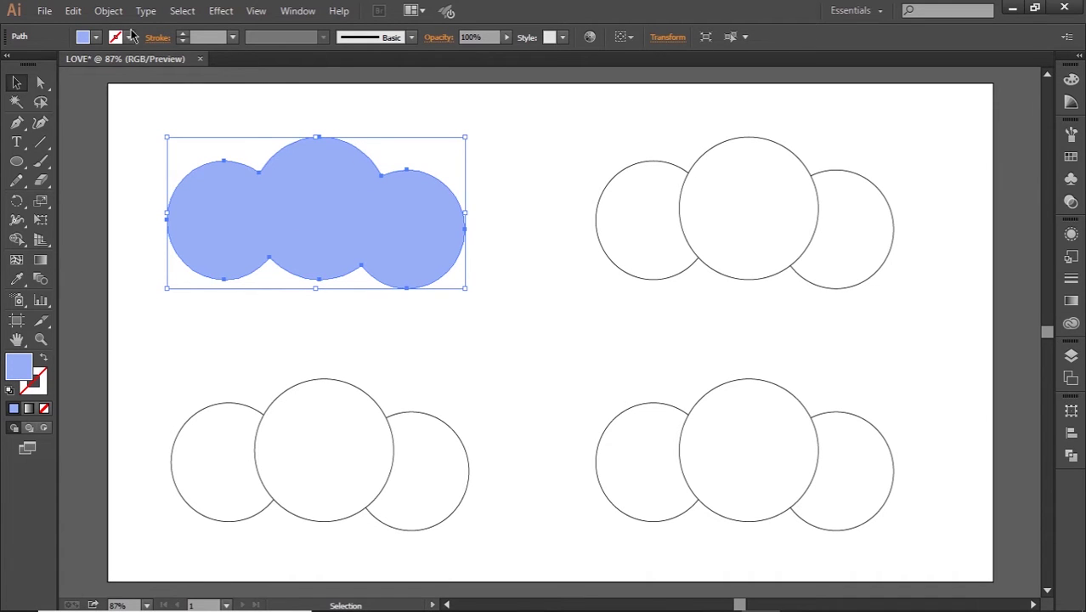
# Create an inner copy of the upper-left cloud using Offset Path with a -20 px offset, Miter joins and a miter limit of 4
pyautogui.click(107, 11)
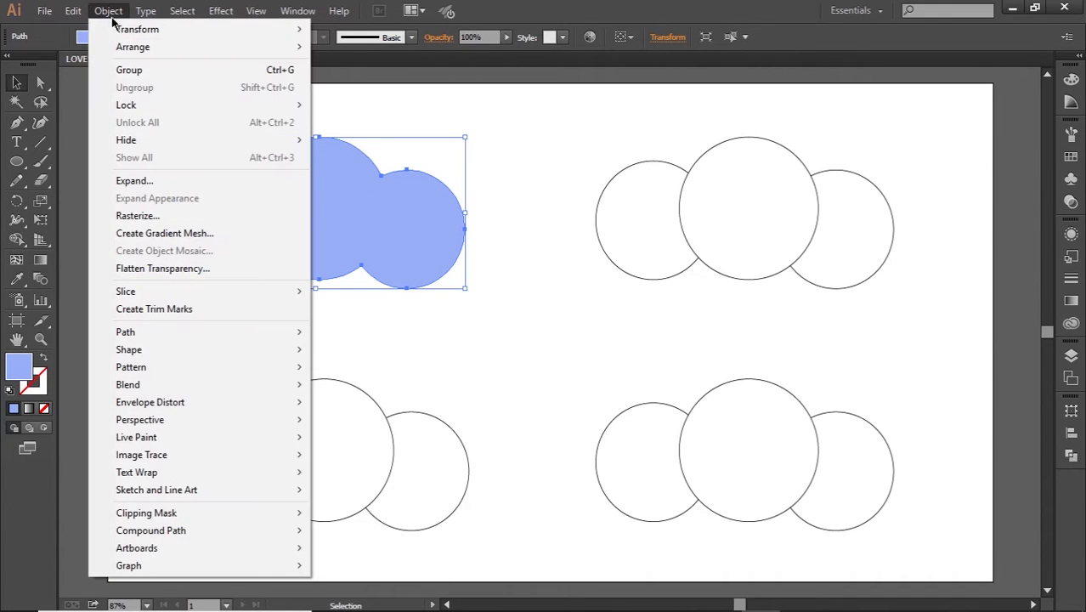
pyautogui.moveTo(213, 333)
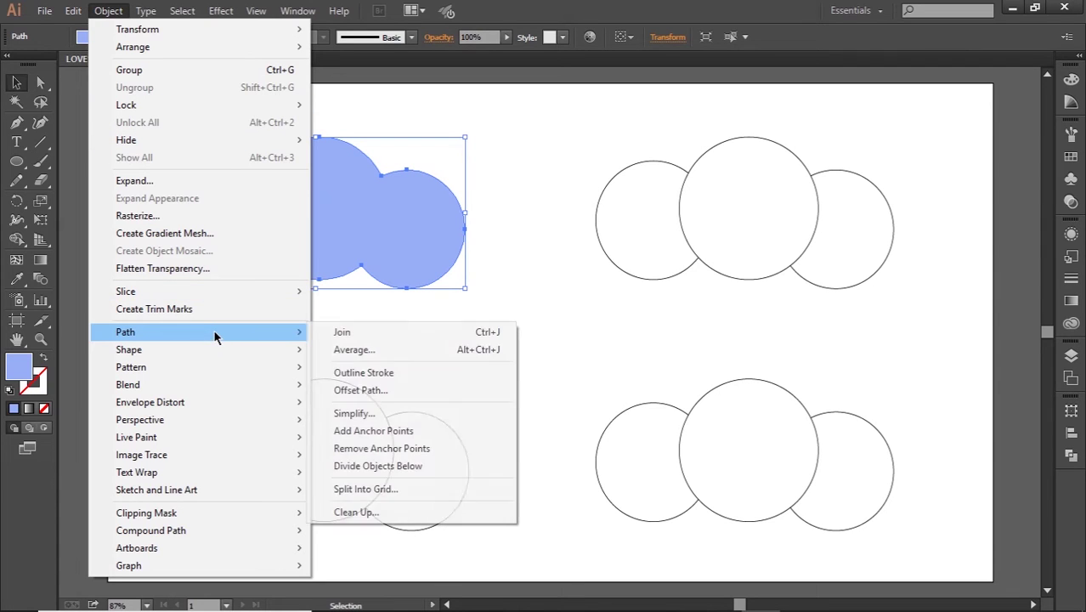
pyautogui.click(395, 390)
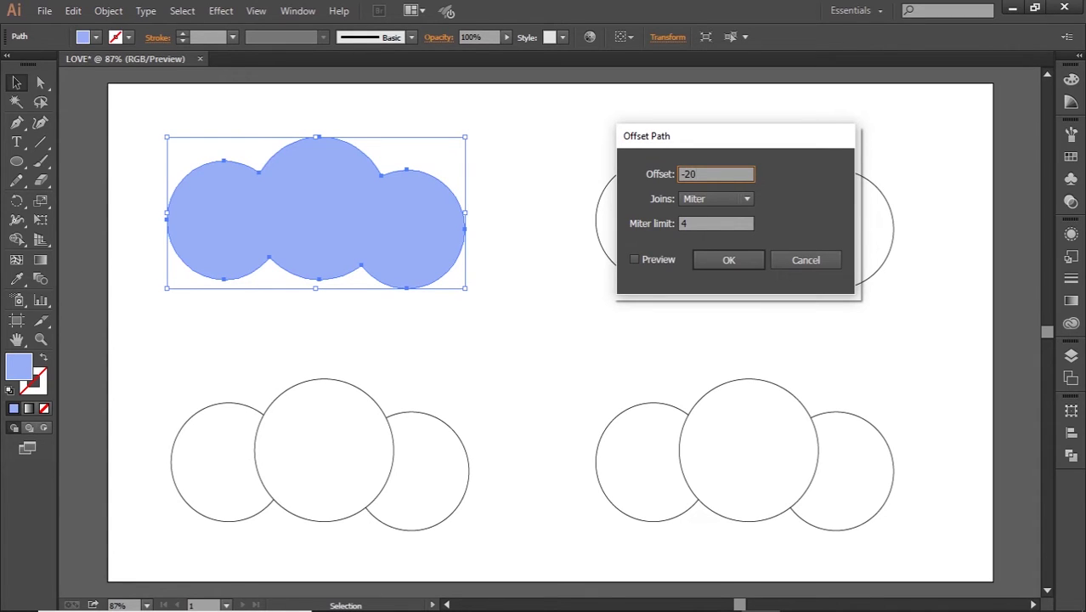
pyautogui.click(652, 263)
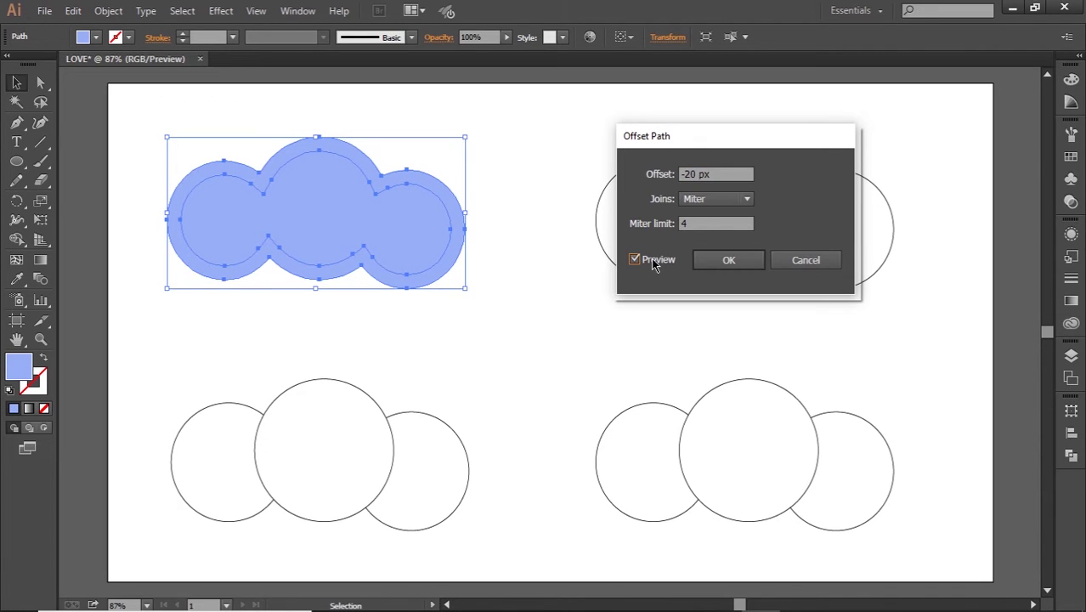
pyautogui.click(728, 261)
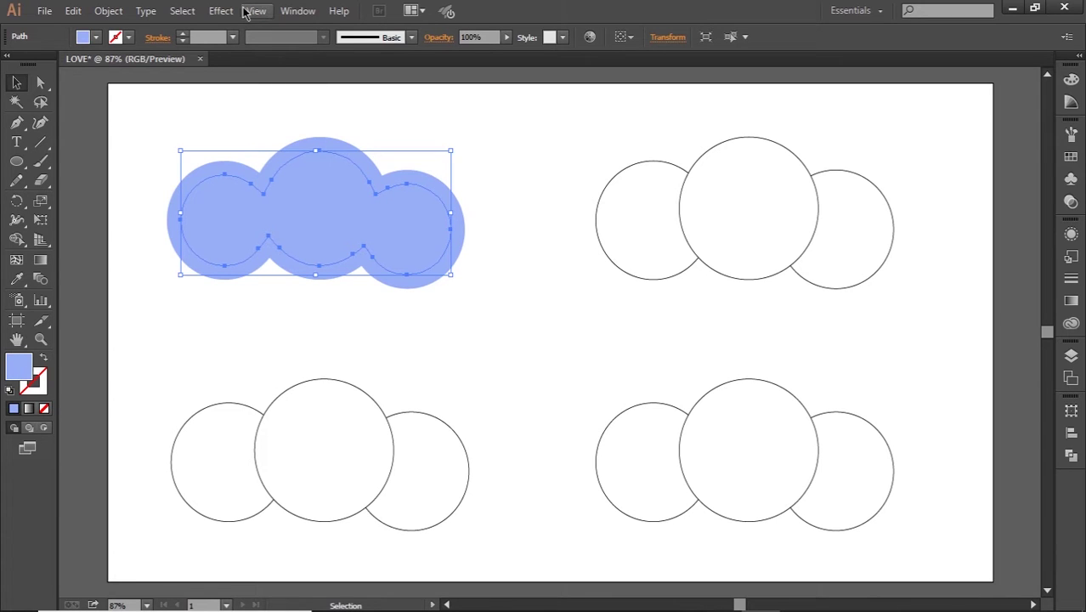
# Apply a Gaussian Blur with a 4.9 pixel radius to the inner offset cloud
pyautogui.click(226, 12)
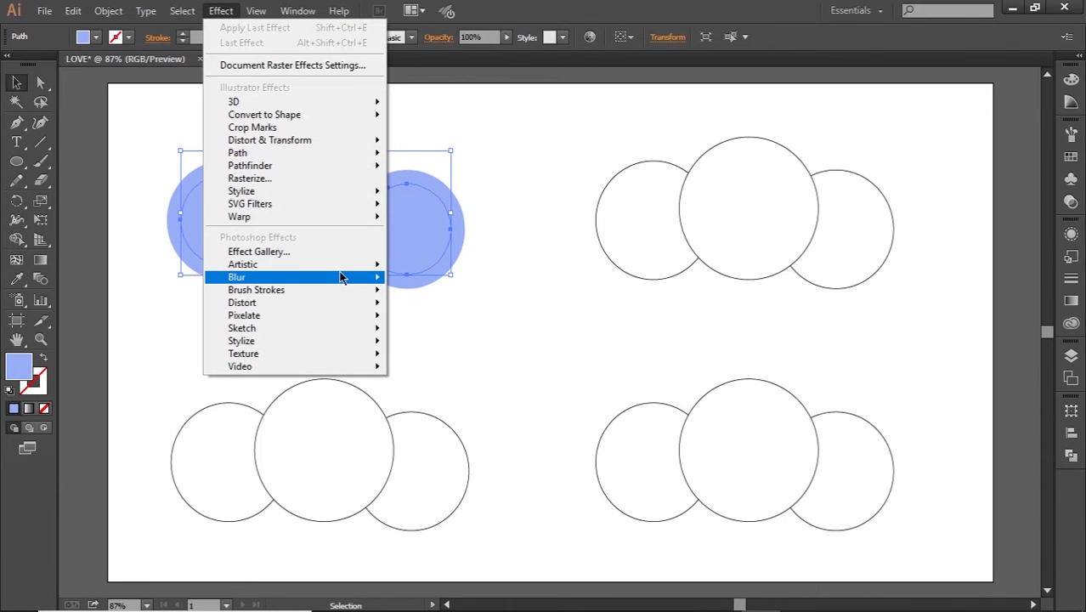
pyautogui.moveTo(344, 277)
pyautogui.click(432, 284)
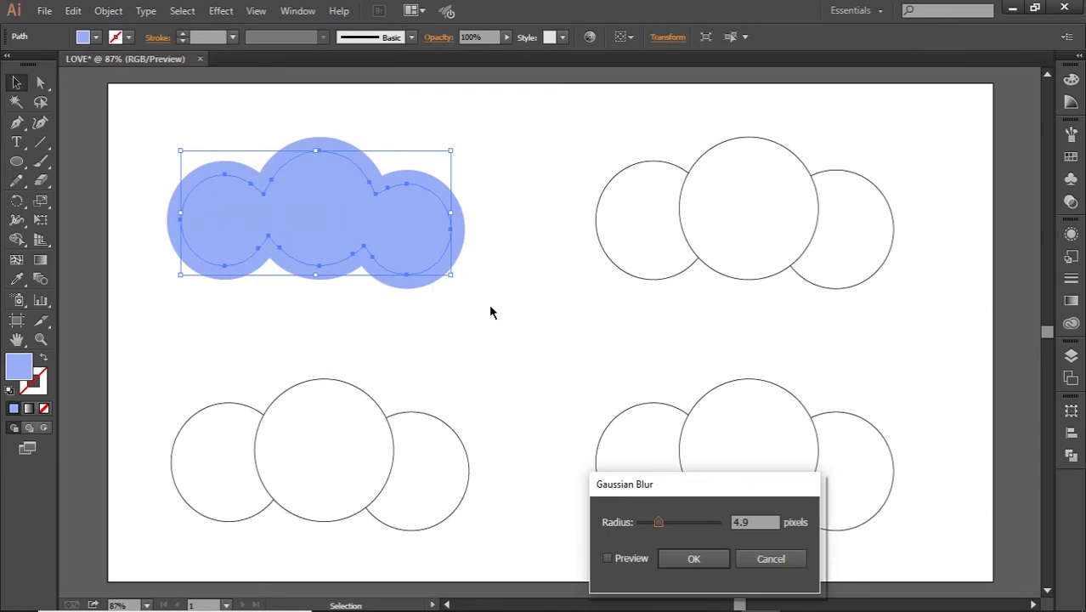
pyautogui.click(622, 564)
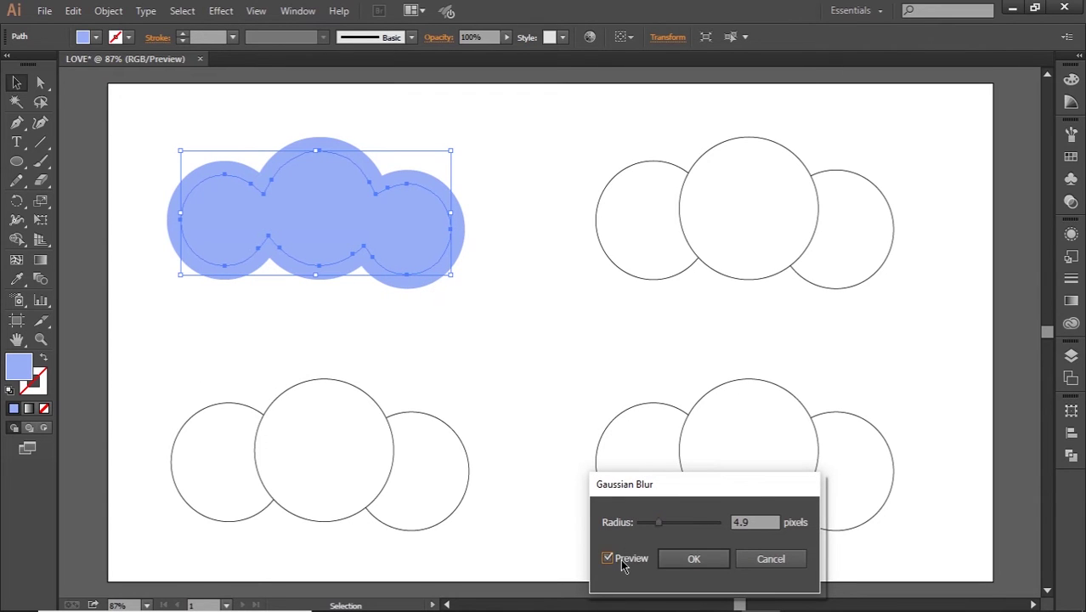
pyautogui.click(693, 566)
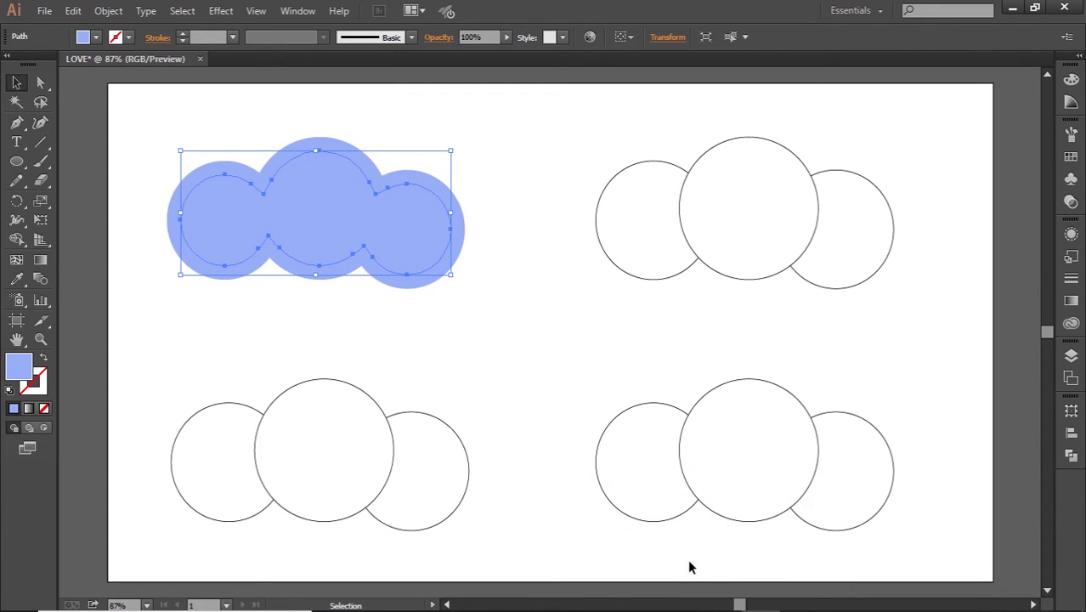
# Change the blurred inner cloud's fill to the paler blue b4c7f9 and deselect it
pyautogui.doubleClick(25, 370)
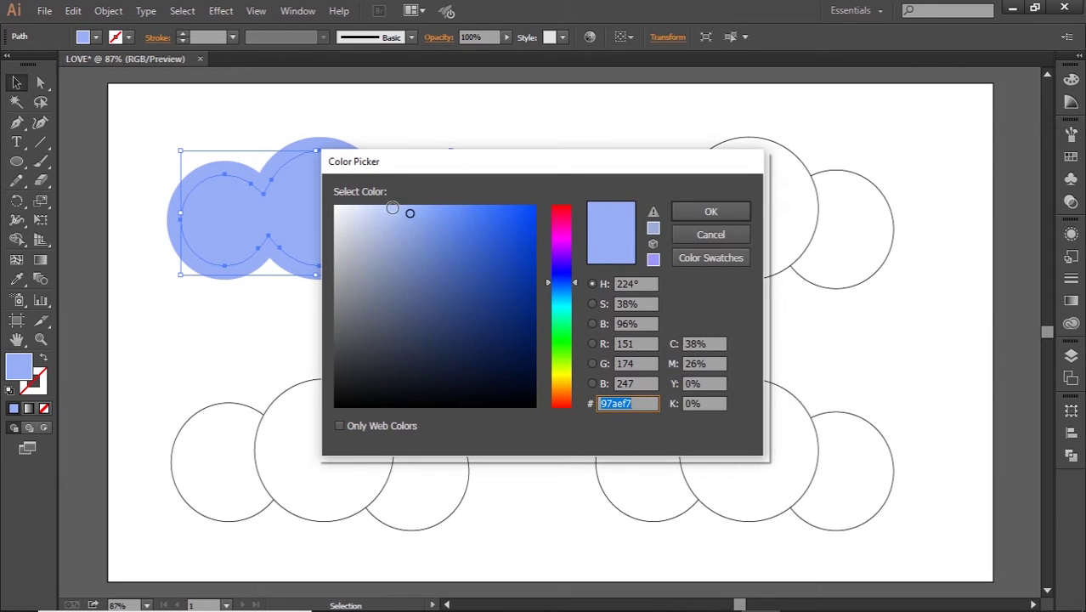
pyautogui.click(390, 209)
pyautogui.click(695, 217)
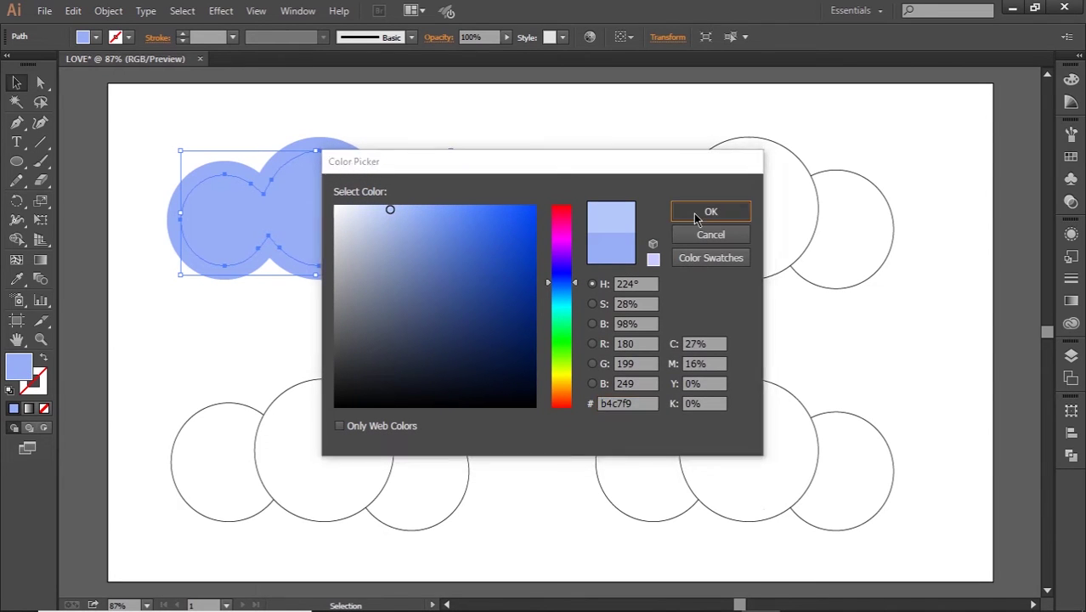
pyautogui.click(494, 272)
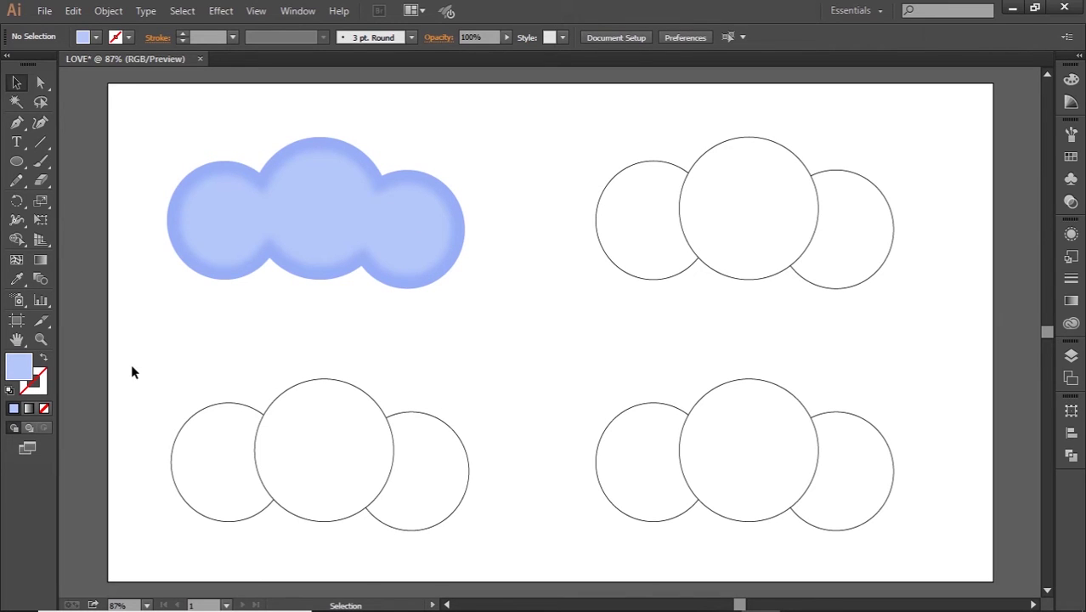
# Merge the three circles of the lower-left cluster into one cloud outline with the Shape Builder tool
pyautogui.moveTo(132, 367); pyautogui.dragTo(416, 503)
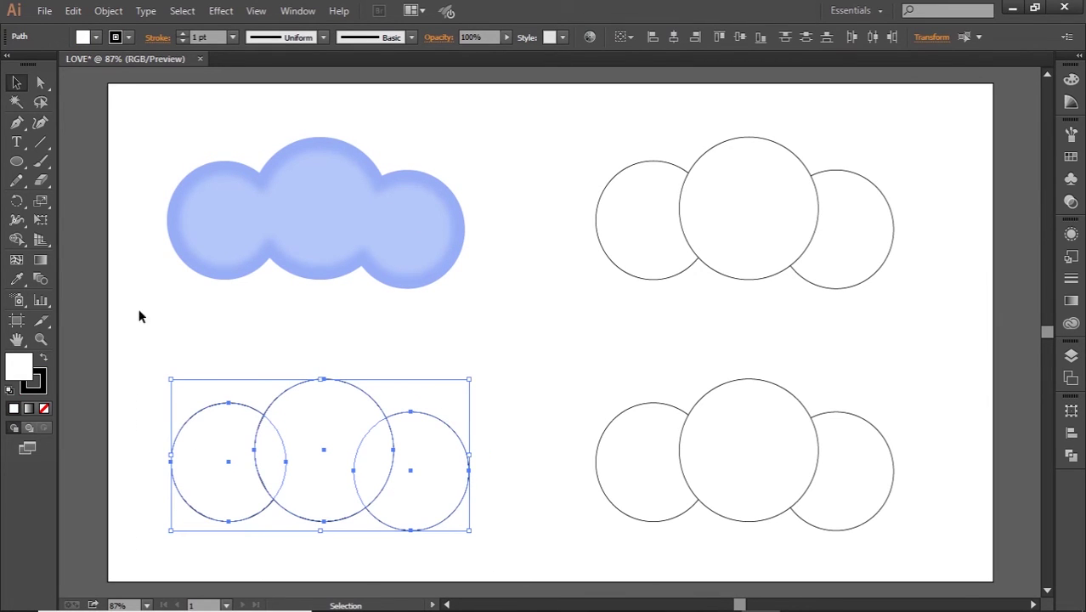
pyautogui.click(17, 242)
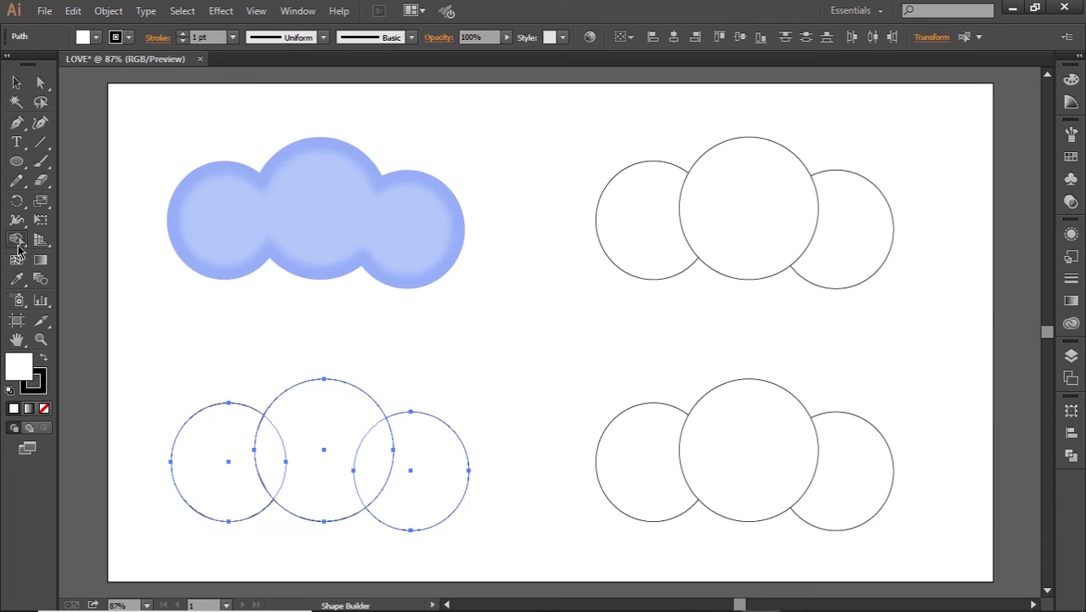
pyautogui.moveTo(234, 481)
pyautogui.mouseDown()
pyautogui.moveTo(363, 484)
pyautogui.moveTo(358, 474)
pyautogui.mouseUp()
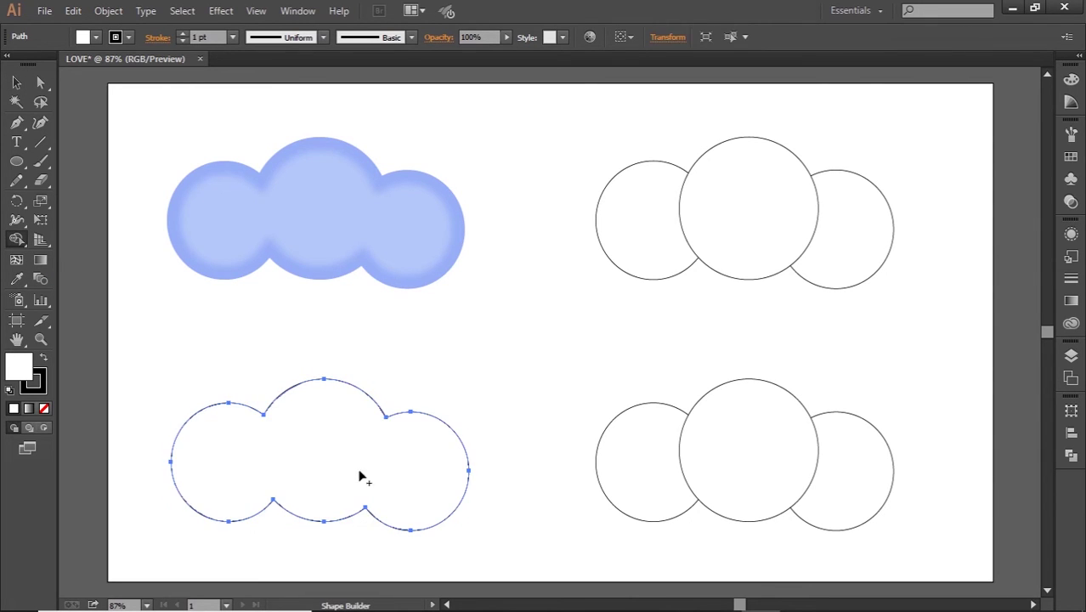
# Fill the merged lower-left cloud with blue 86a6f7 and remove its stroke
pyautogui.press('i')
pyautogui.doubleClick(25, 376)
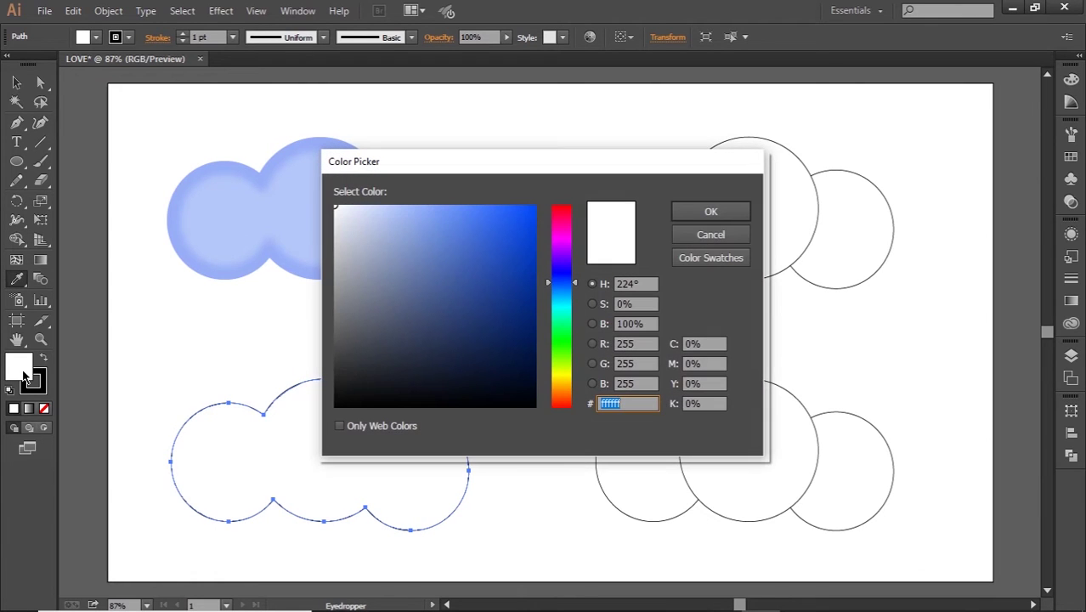
pyautogui.click(427, 211)
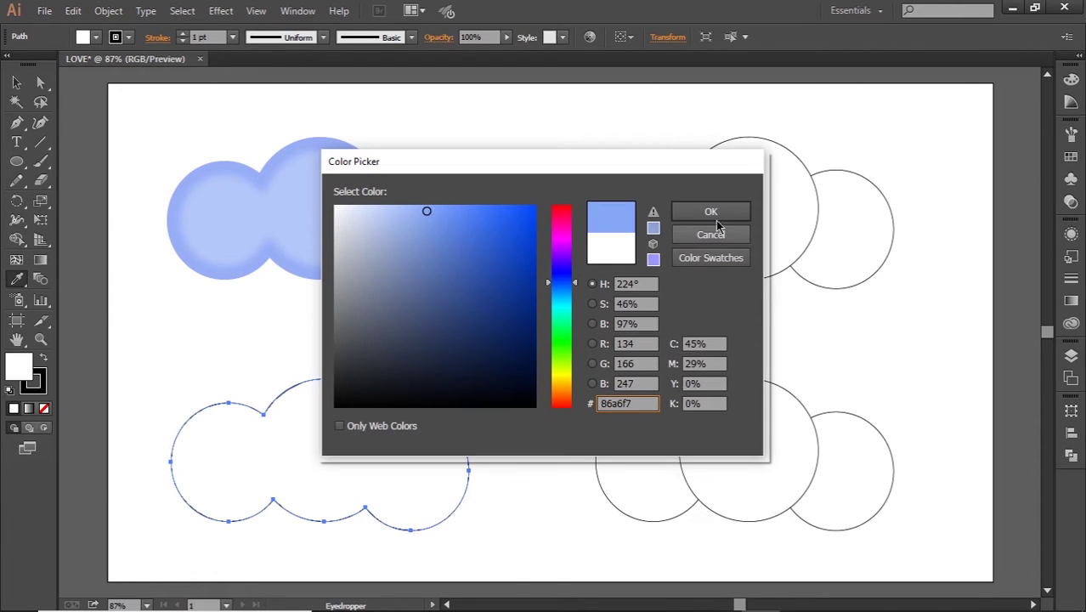
pyautogui.click(720, 216)
pyautogui.click(33, 383)
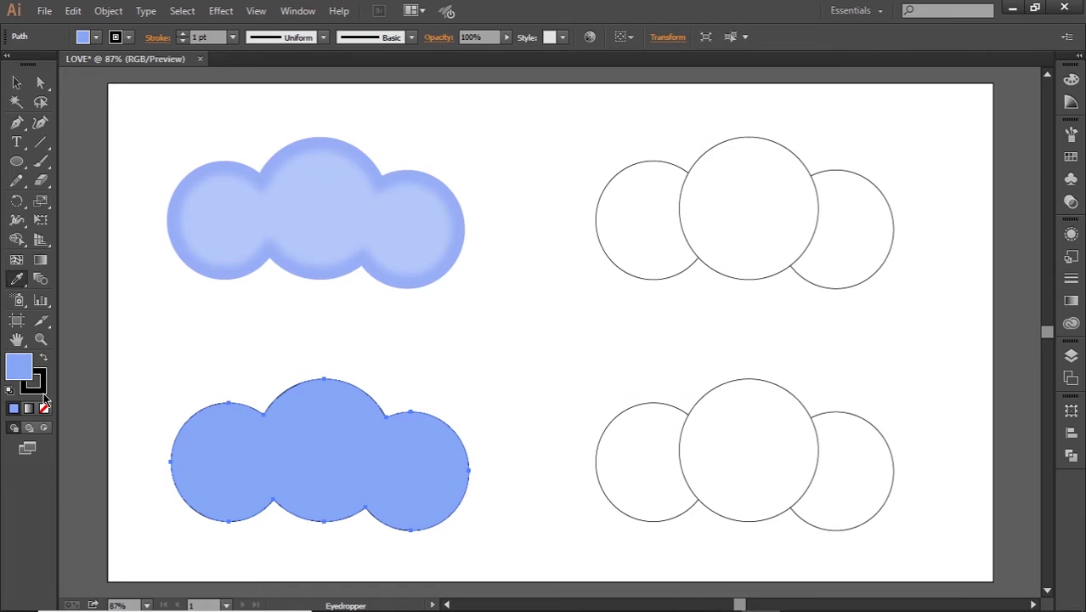
pyautogui.press('/')
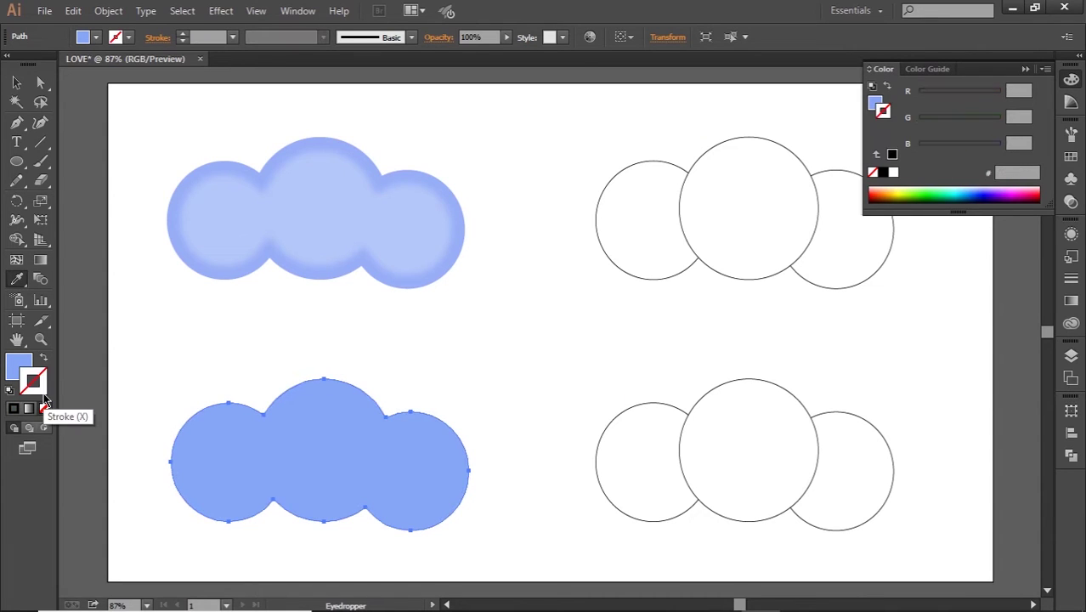
pyautogui.press('v')
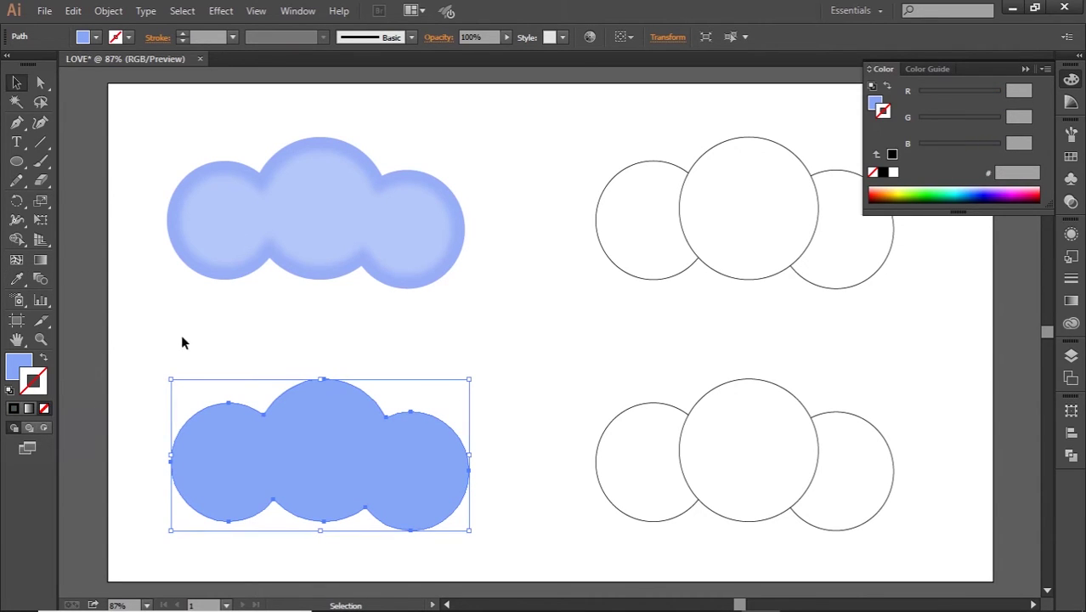
# Paste a copy of the lower-left blue cloud in front, scale it down proportionally about its centre and shift it slightly right
pyautogui.click(224, 328)
pyautogui.click(290, 439)
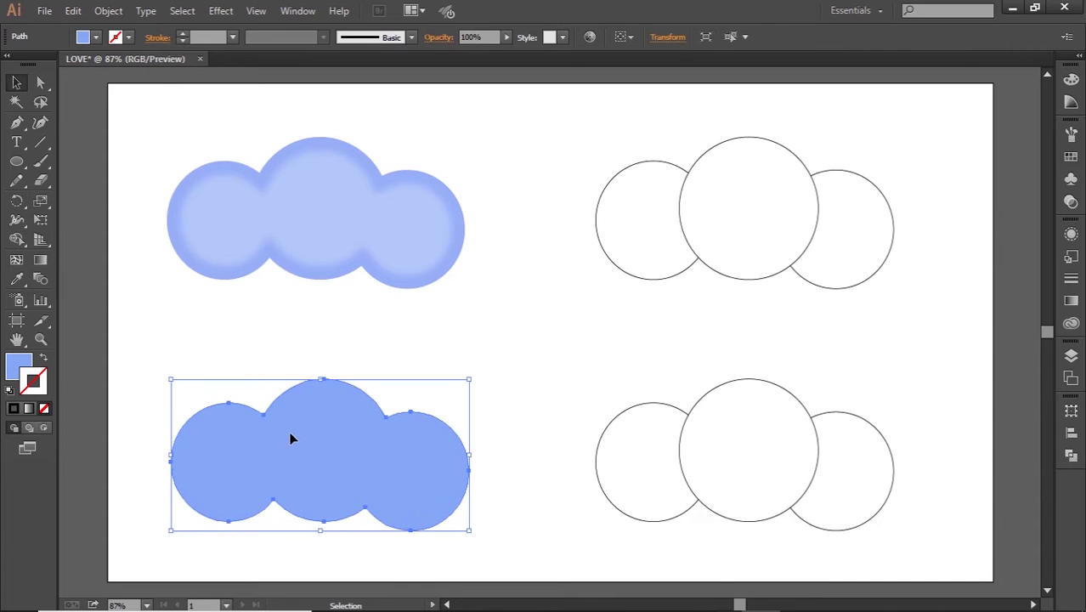
pyautogui.click(73, 11)
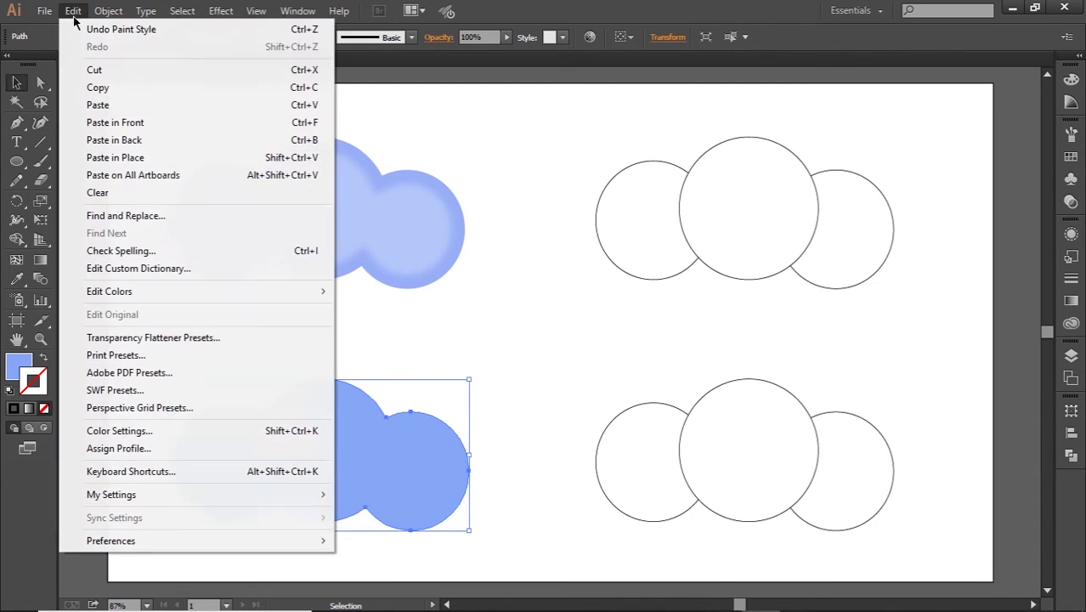
pyautogui.click(111, 95)
pyautogui.click(74, 11)
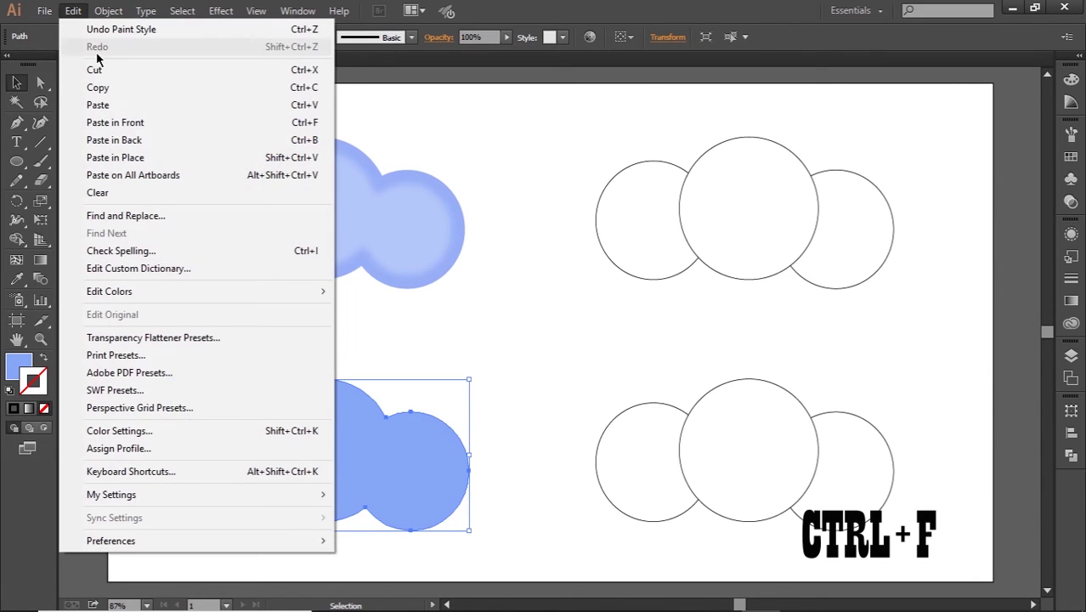
pyautogui.click(134, 126)
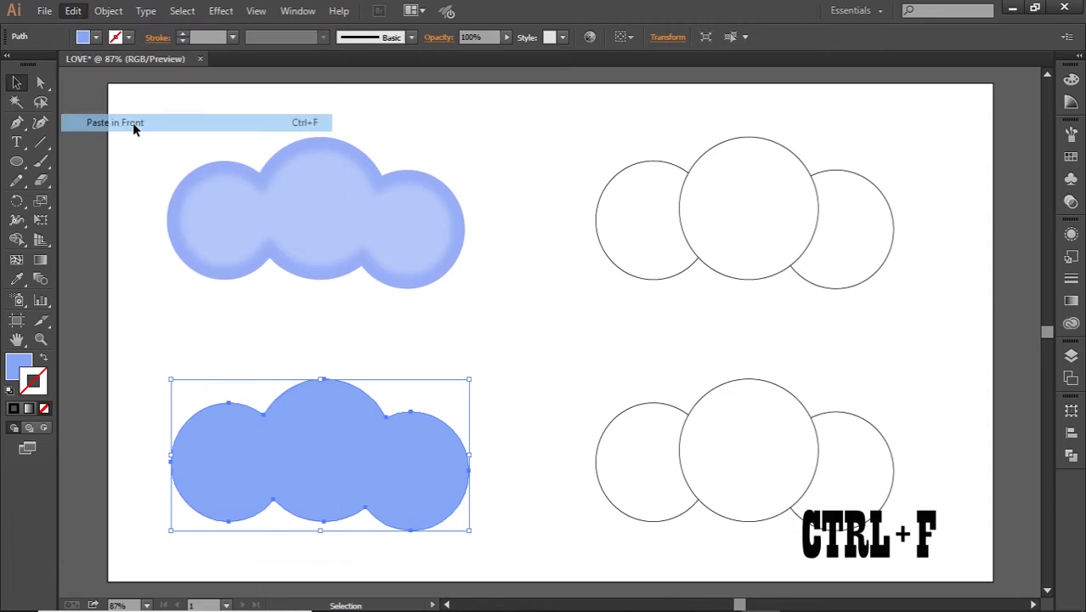
pyautogui.click(470, 380)
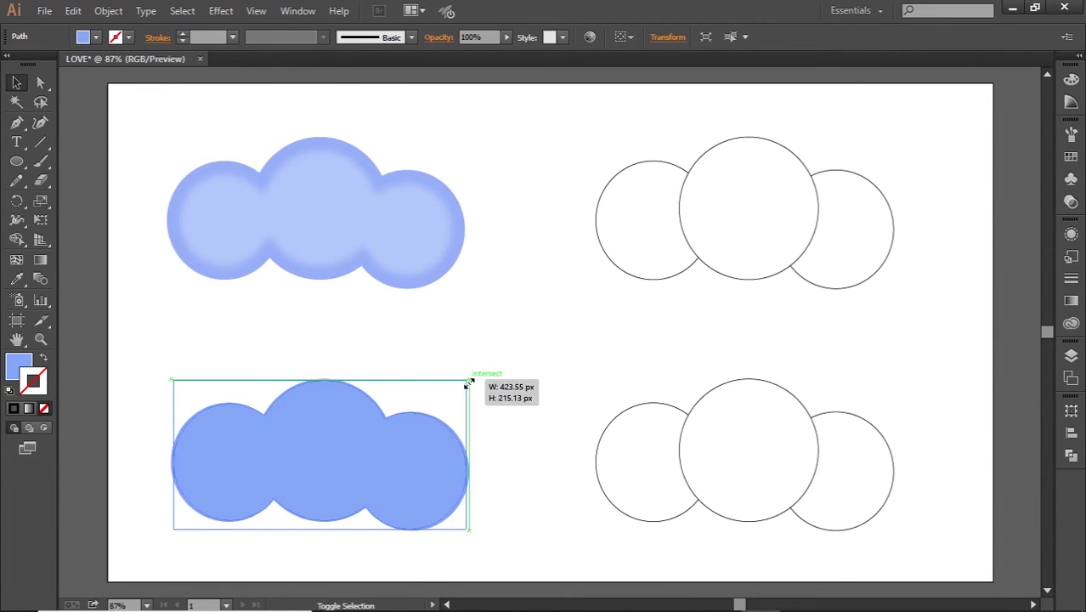
pyautogui.moveTo(473, 379); pyautogui.dragTo(444, 403)
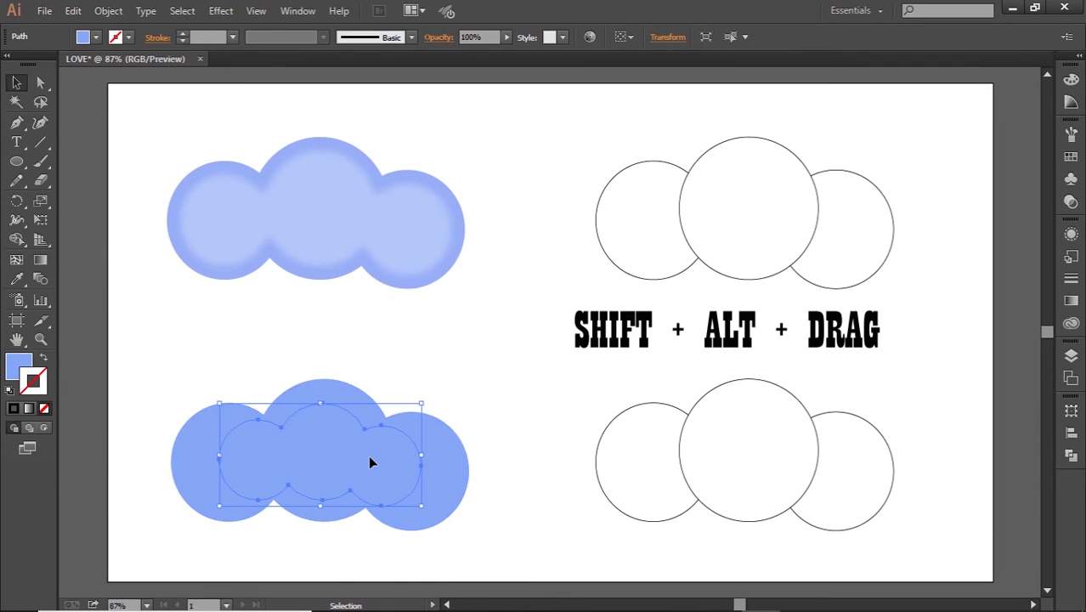
pyautogui.moveTo(368, 455)
pyautogui.mouseDown()
pyautogui.moveTo(380, 465)
pyautogui.moveTo(374, 454)
pyautogui.mouseUp()
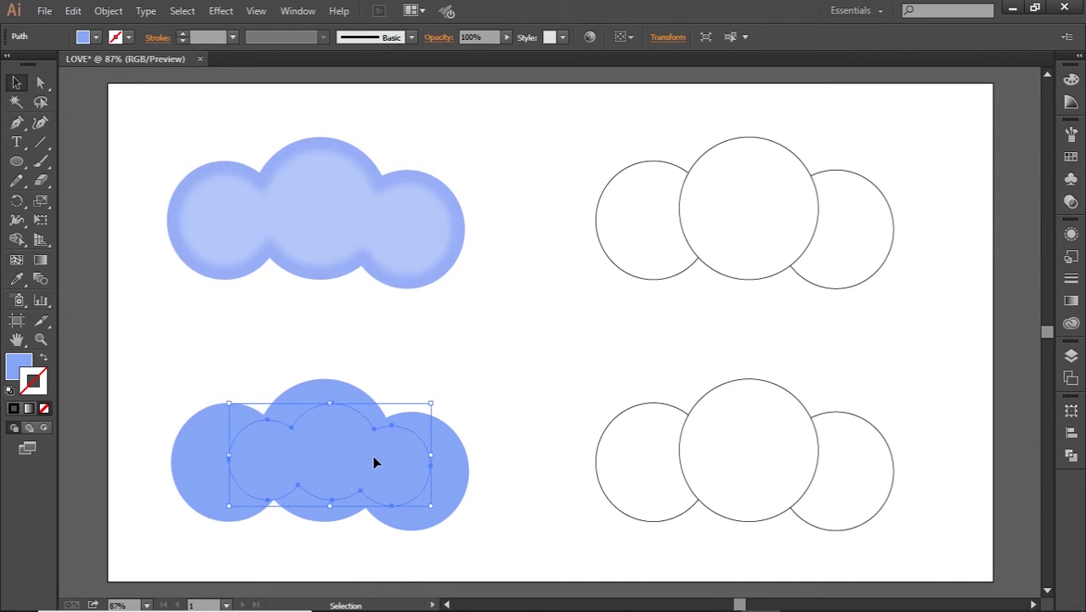
# Fill the small inner cloud with pale blue a3bcef and move it toward the lower right of the large cloud
pyautogui.doubleClick(15, 365)
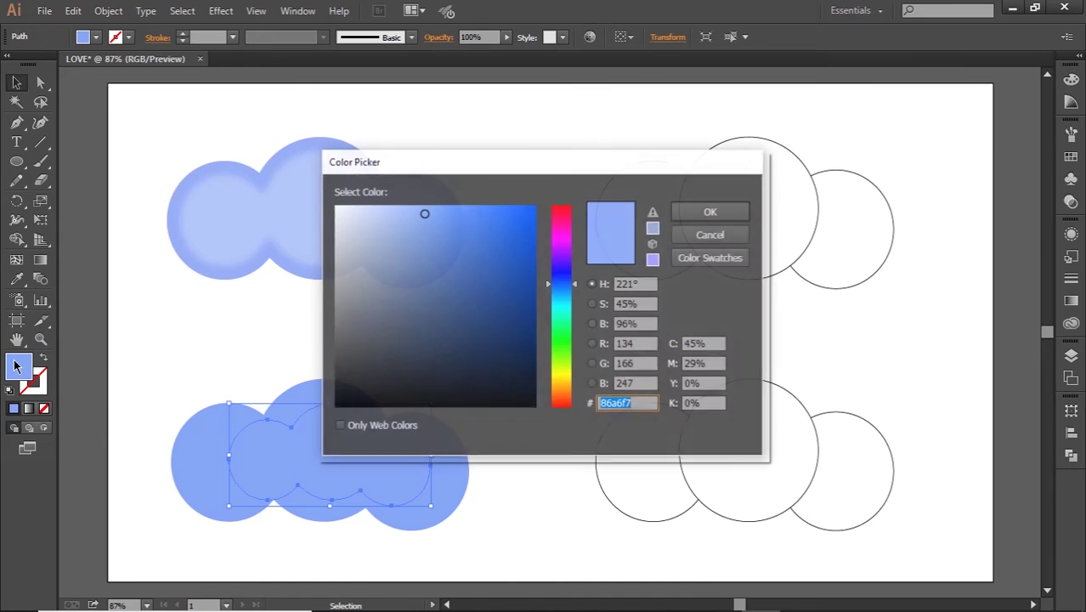
pyautogui.click(399, 216)
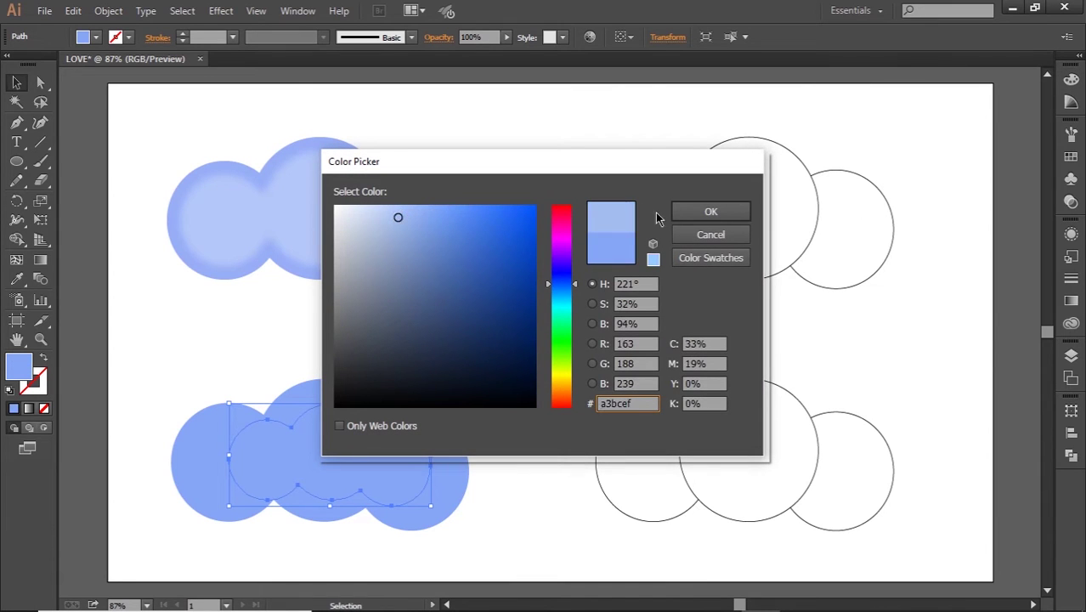
pyautogui.click(685, 215)
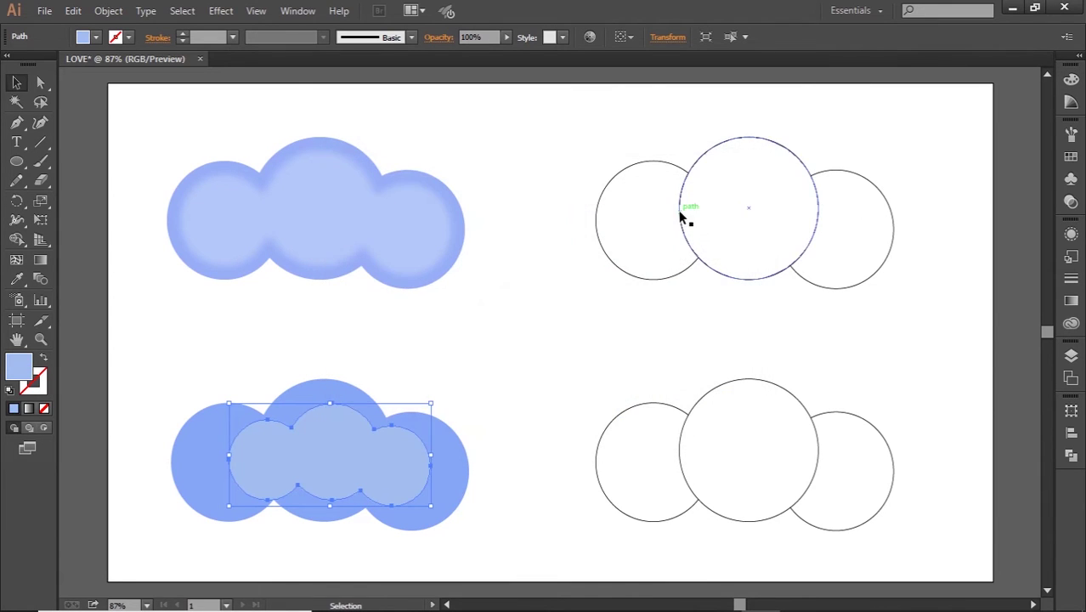
pyautogui.click(466, 377)
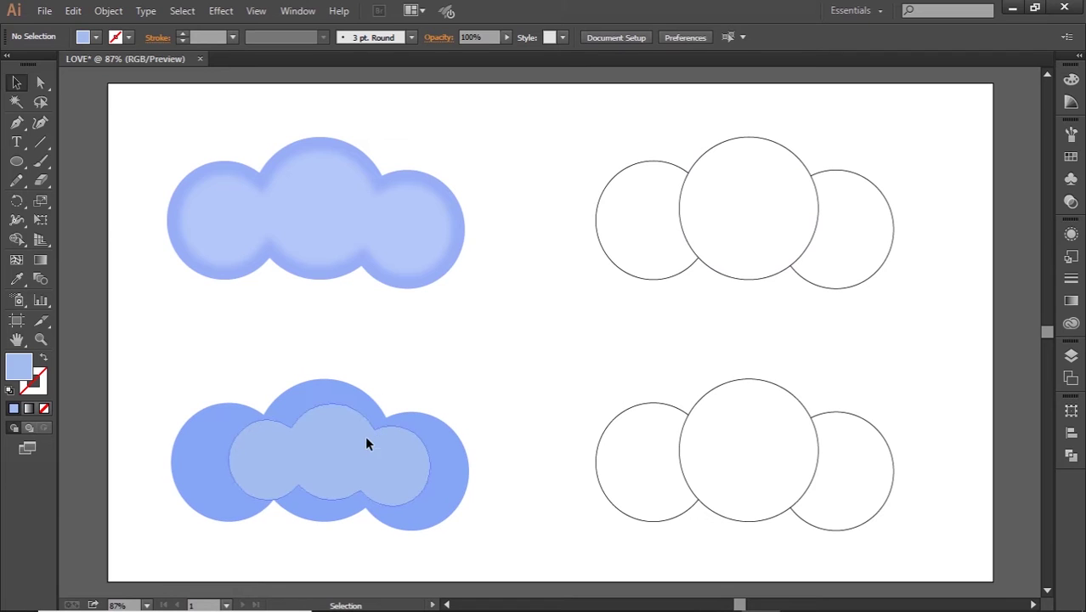
pyautogui.moveTo(367, 442); pyautogui.dragTo(388, 460)
pyautogui.click(490, 370)
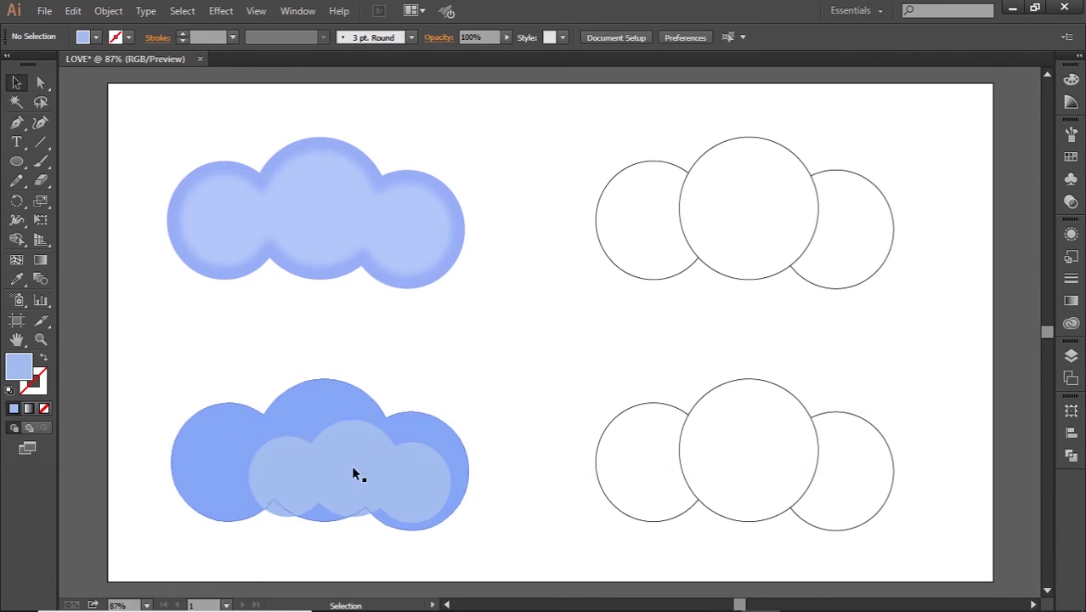
# Draw a thin pale ellipse highlight, tilt it along the left lobe's upper edge and duplicate it onto the middle lobe
pyautogui.press('l')
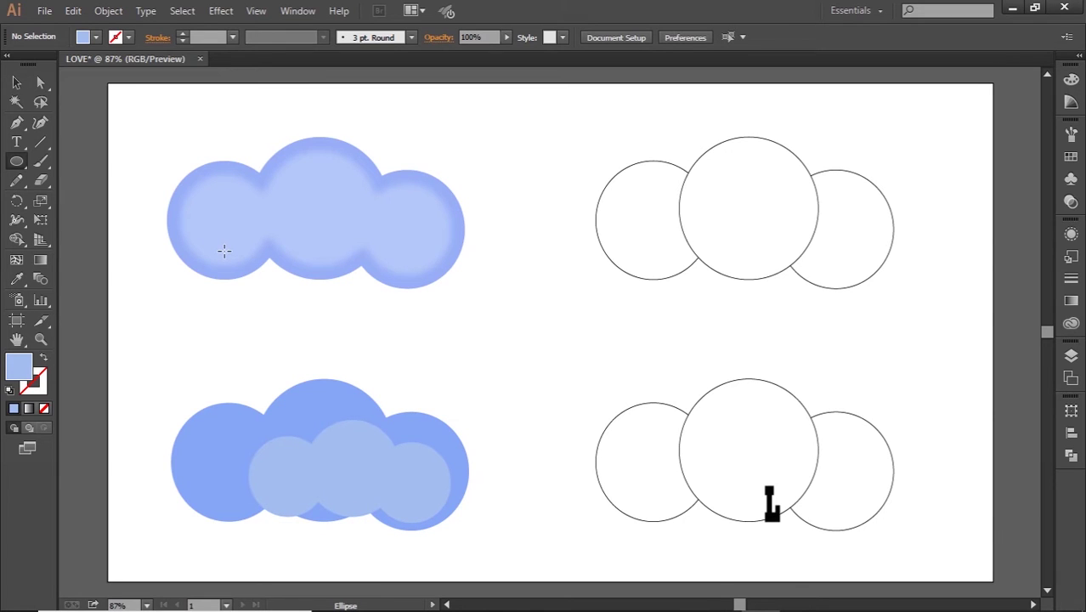
pyautogui.moveTo(188, 439); pyautogui.dragTo(233, 438)
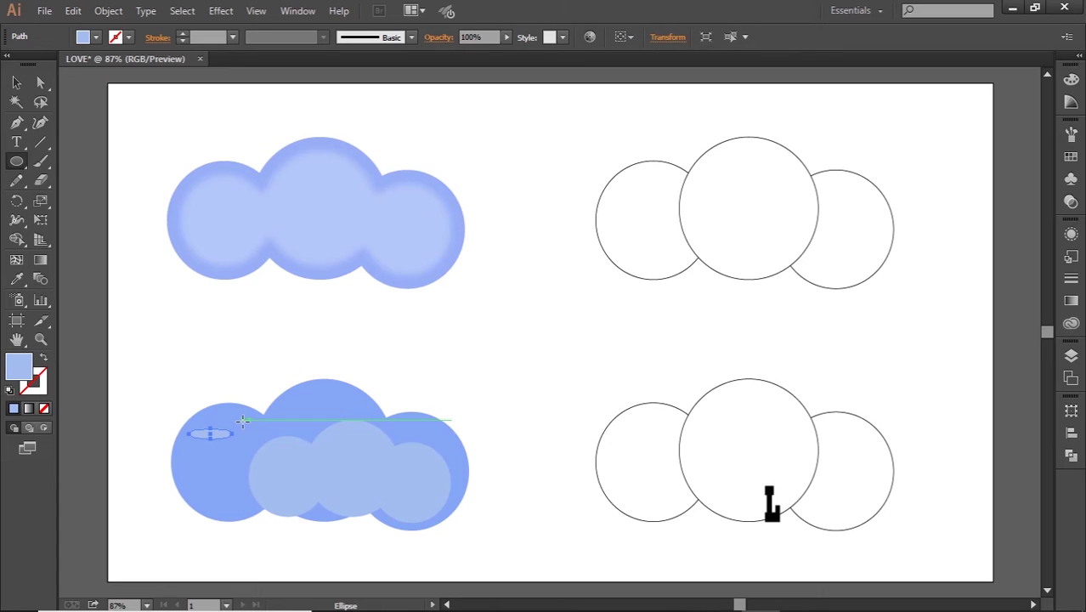
pyautogui.press('v')
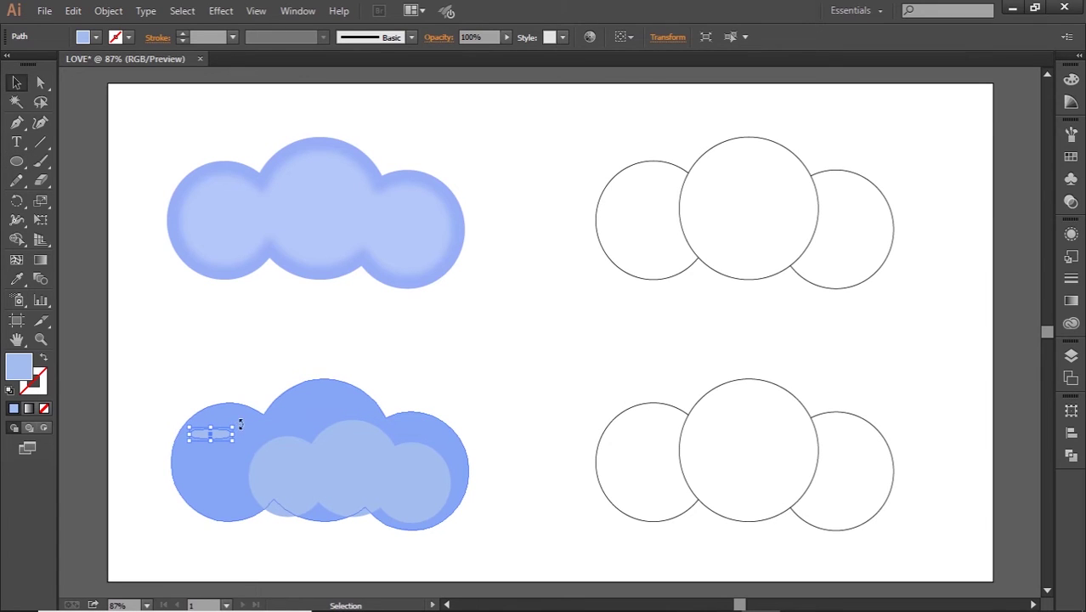
pyautogui.moveTo(241, 422); pyautogui.dragTo(312, 398)
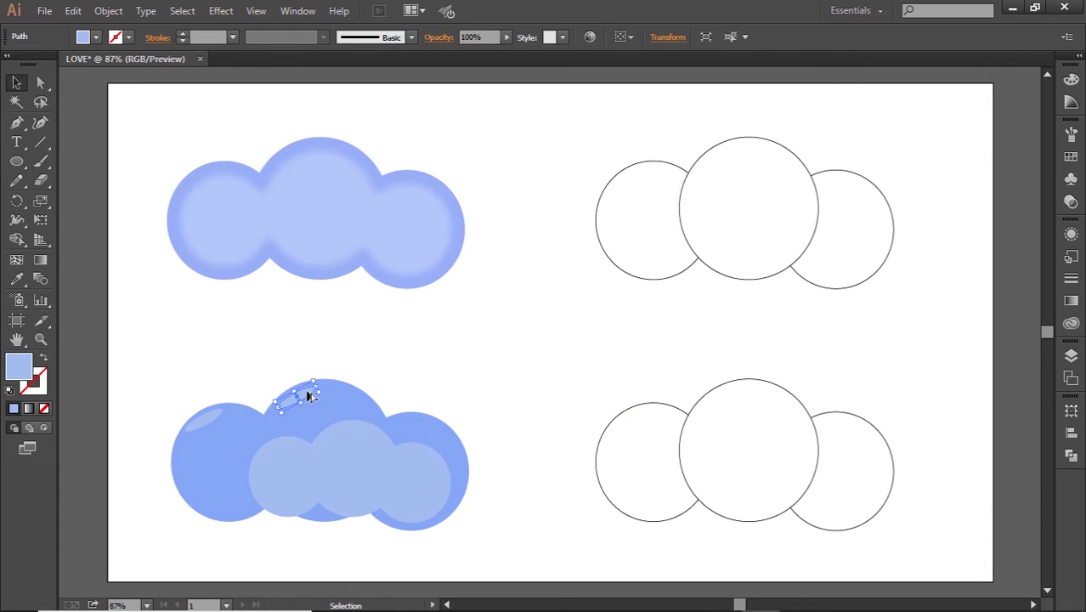
# Duplicate the large blue base cloud slightly to the right so the copy overlaps the original
pyautogui.moveTo(401, 424); pyautogui.dragTo(410, 433)
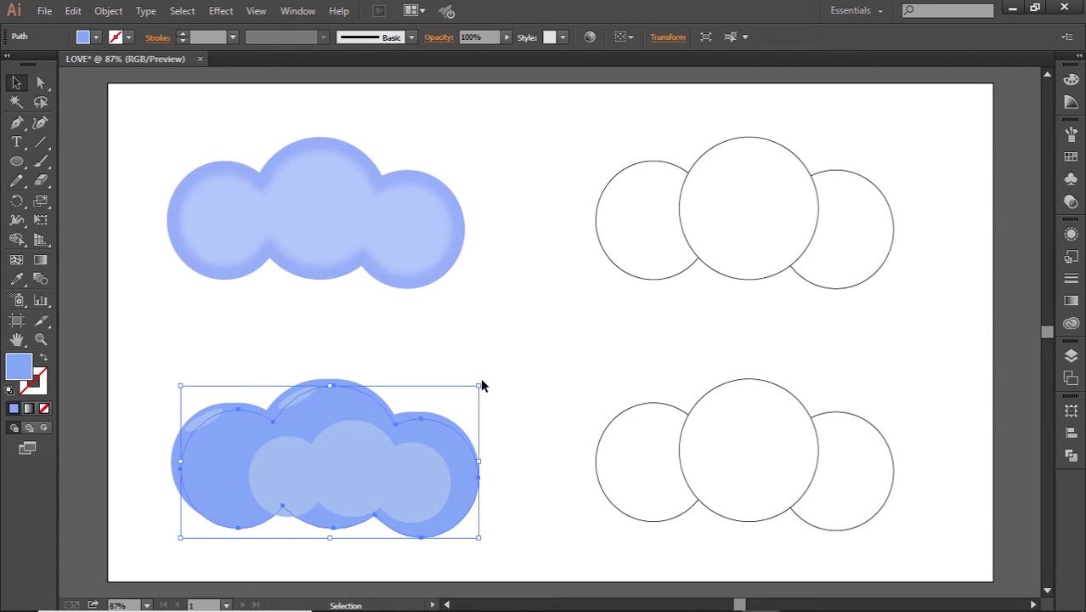
pyautogui.click(481, 384)
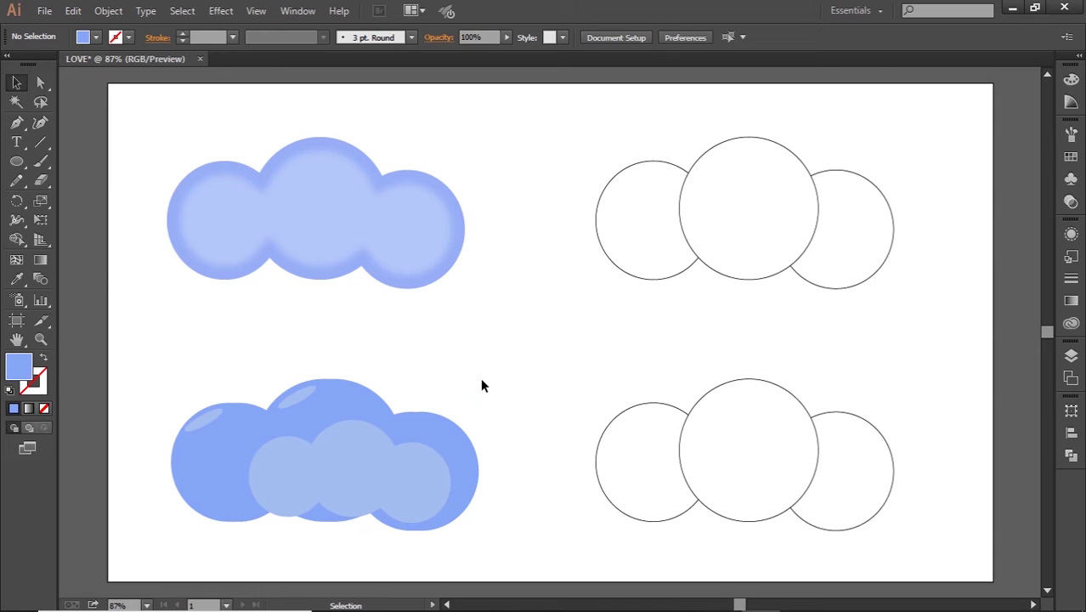
pyautogui.click(302, 399)
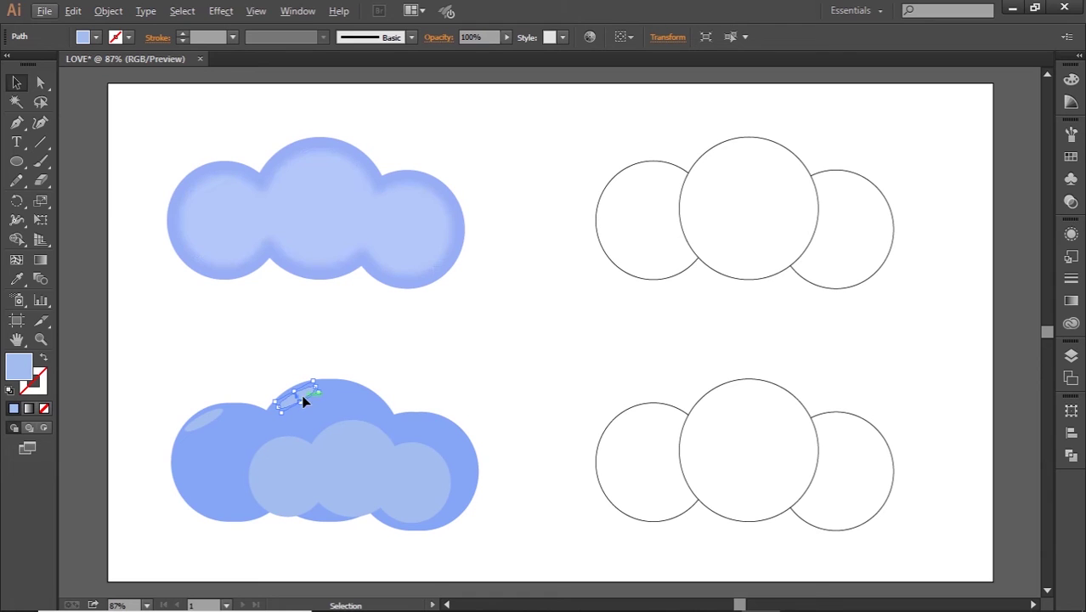
pyautogui.doubleClick(304, 399)
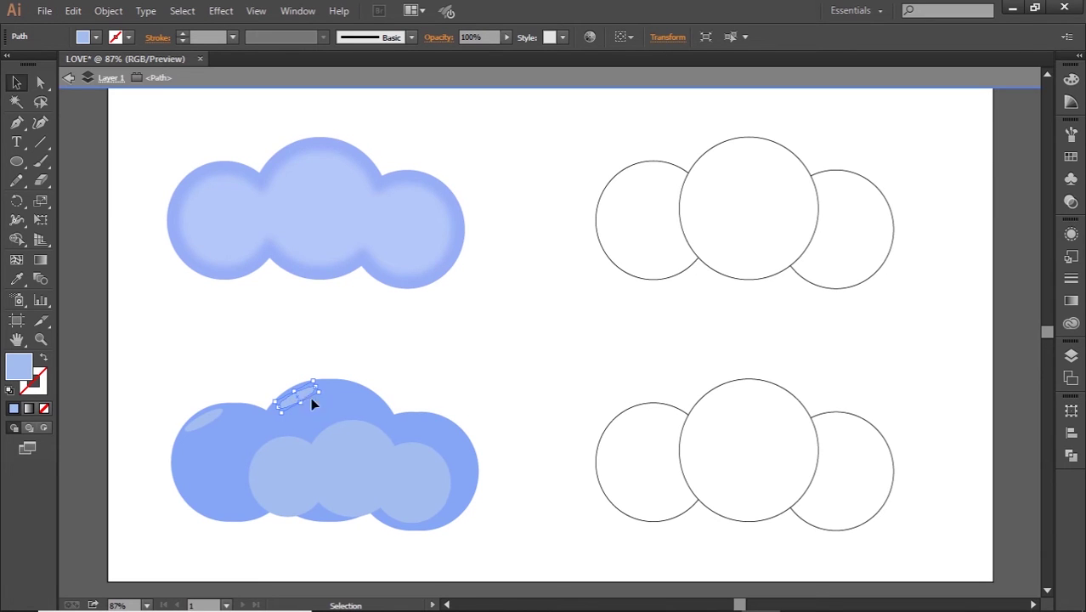
pyautogui.rightClick(412, 350)
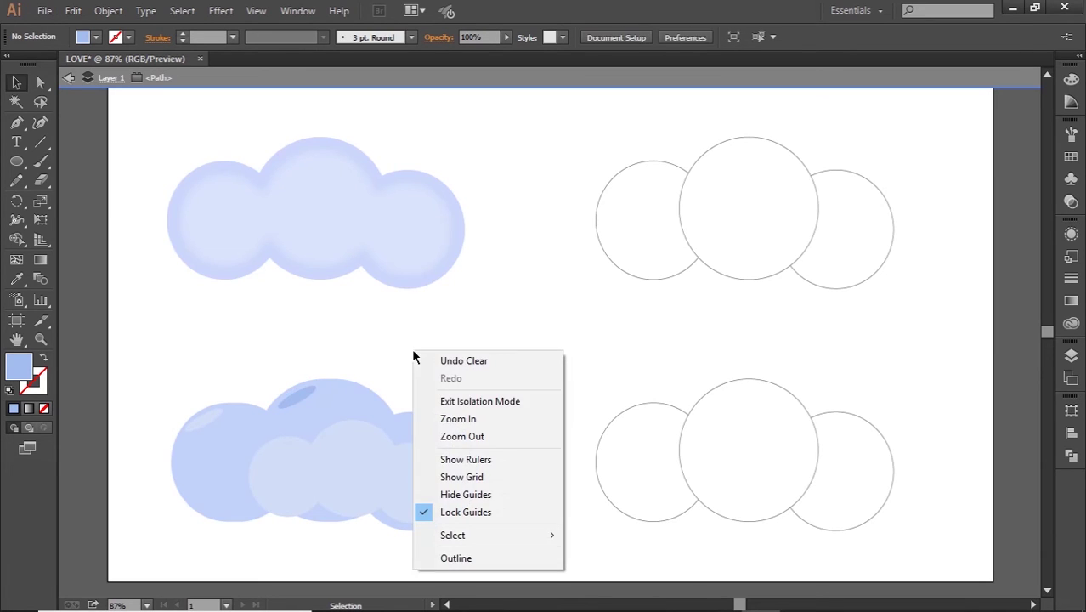
pyautogui.doubleClick(359, 371)
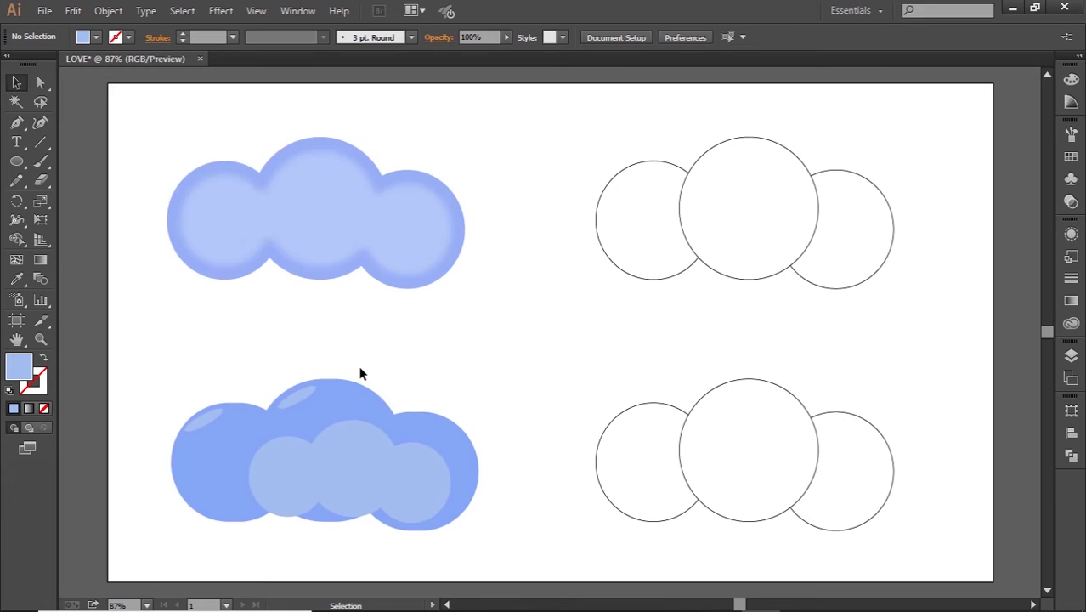
# Move the middle lobe's highlight onto the right lobe and rotate it to follow that lobe's upper edge
pyautogui.click(299, 399)
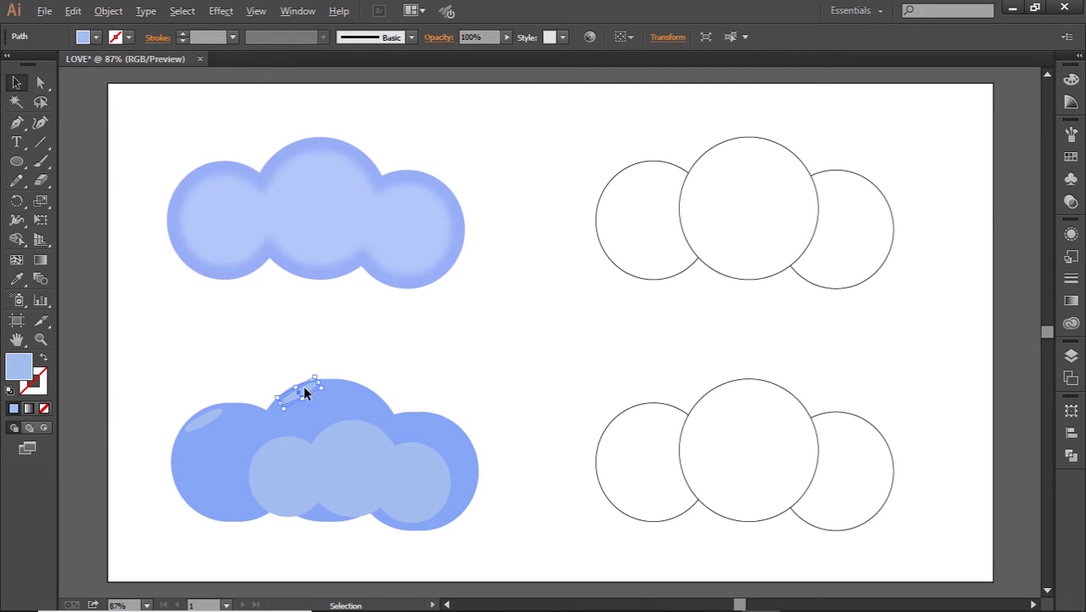
pyautogui.moveTo(306, 392); pyautogui.dragTo(429, 434)
pyautogui.moveTo(434, 421); pyautogui.dragTo(435, 416)
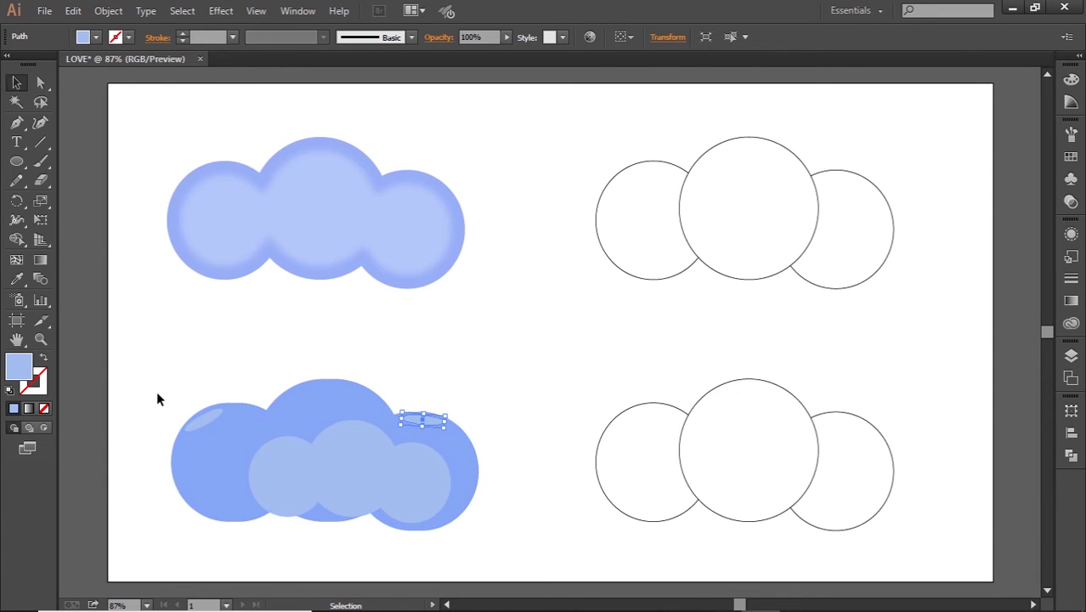
# Duplicate the left lobe's highlight onto the middle lobe and nudge it into place along the upper-left edge
pyautogui.click(213, 419)
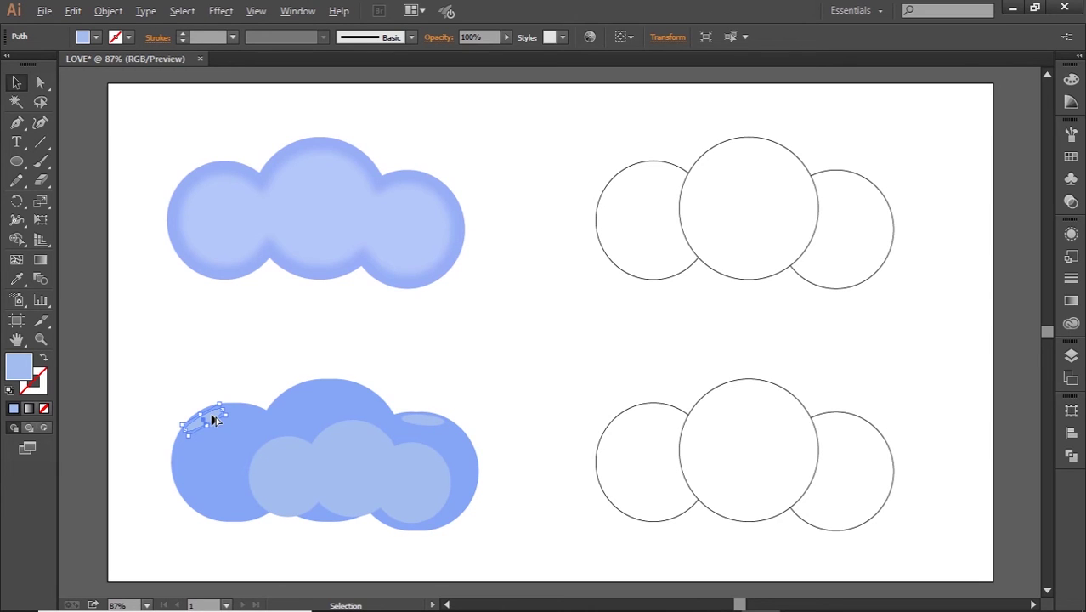
pyautogui.moveTo(214, 417); pyautogui.dragTo(305, 392)
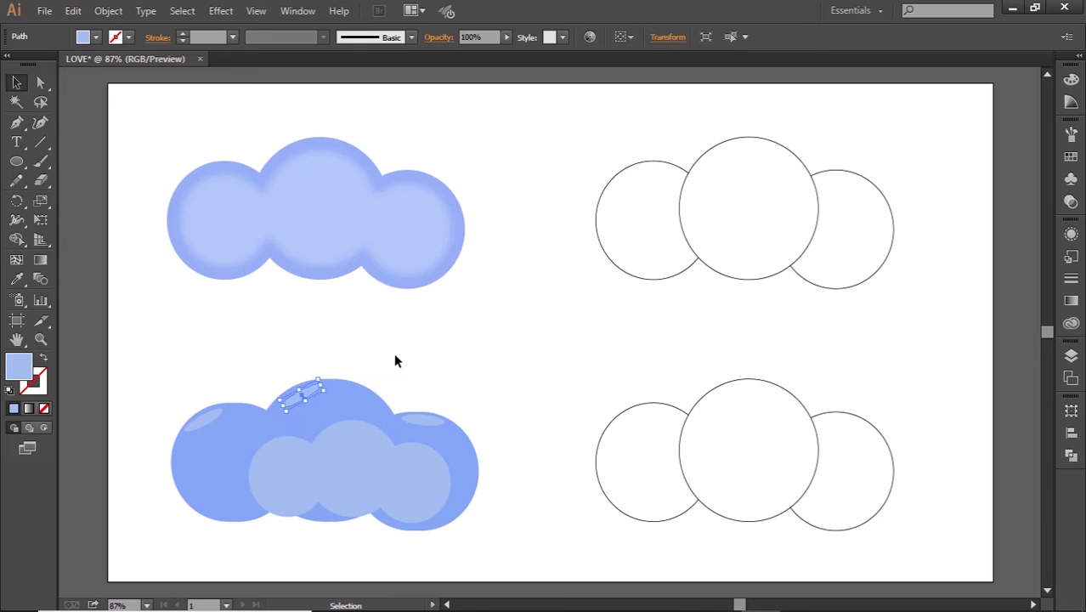
pyautogui.press('Left')
pyautogui.press('Left')
pyautogui.press('Left')
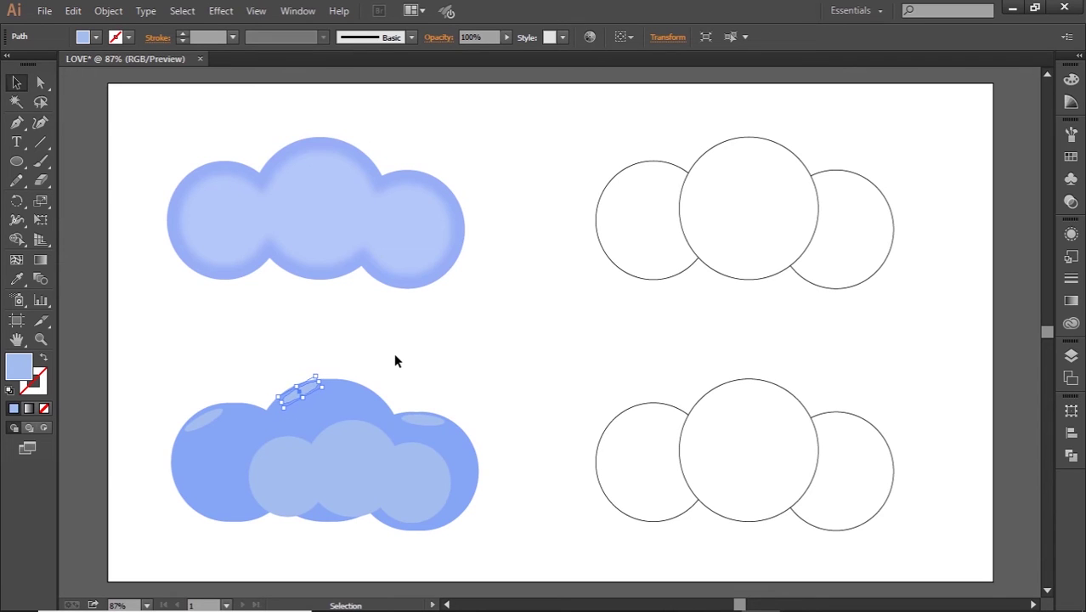
pyautogui.click(394, 357)
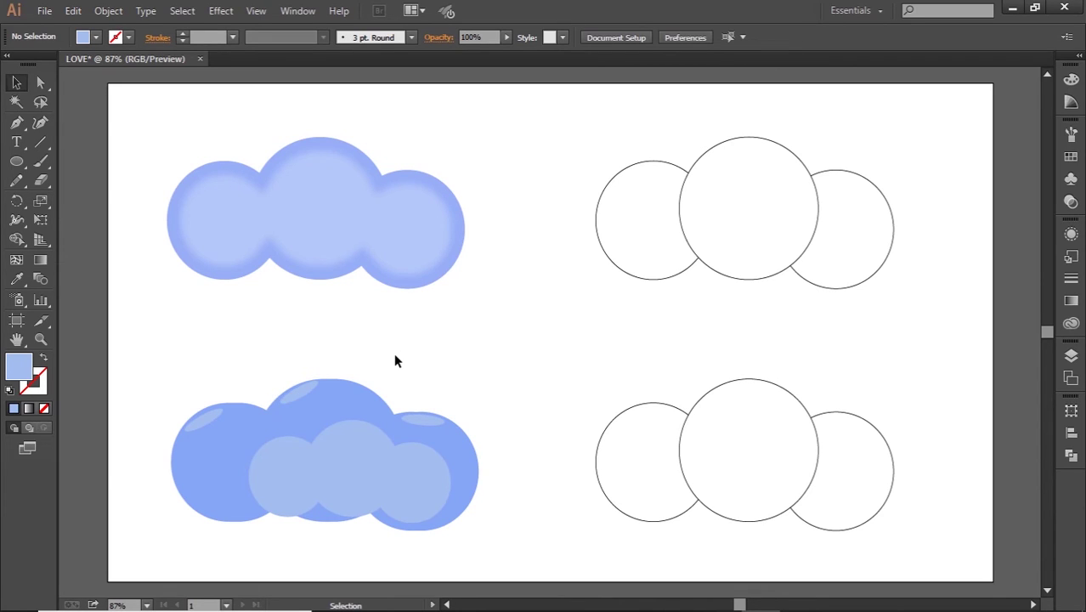
pyautogui.click(376, 468)
pyautogui.click(40, 360)
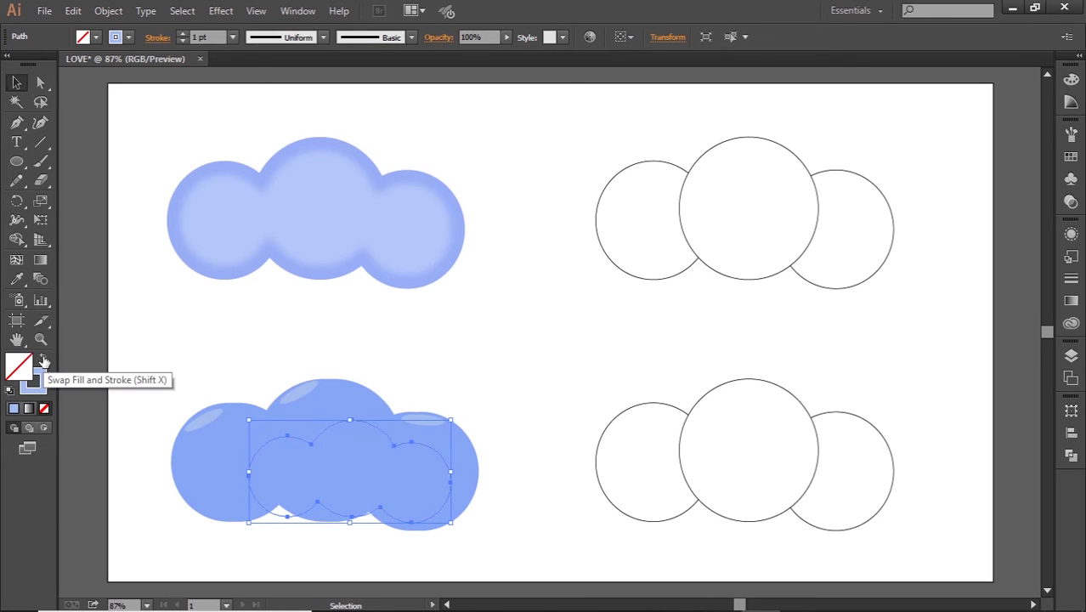
pyautogui.hotkey('shift', 'x')
pyautogui.click(481, 407)
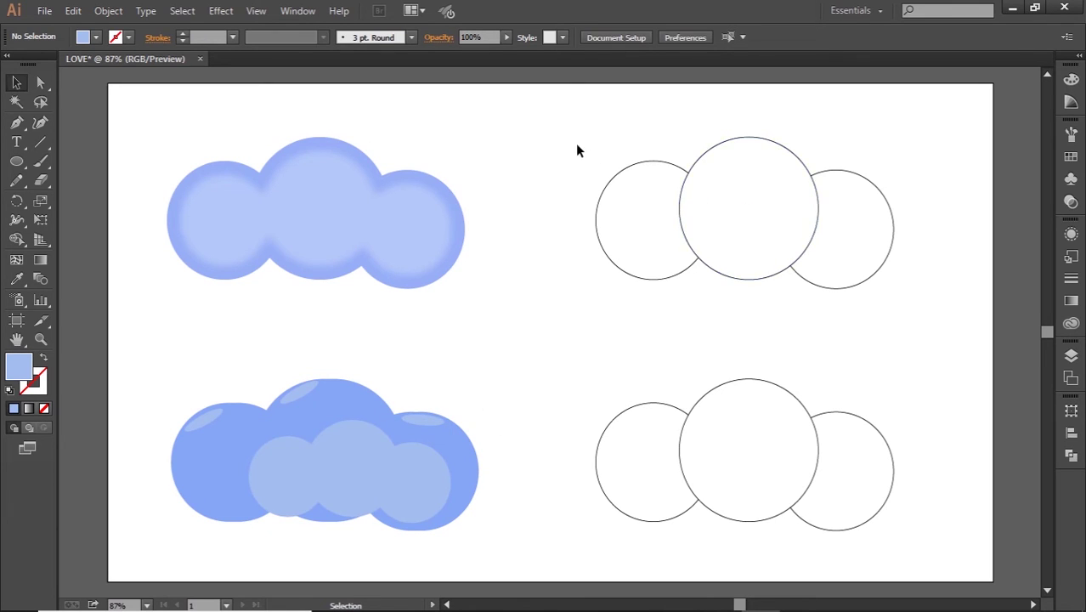
# Draw a horizontal line across the lower part of the upper-right circle cluster, spanning from its left edge to its right edge
pyautogui.click(44, 143)
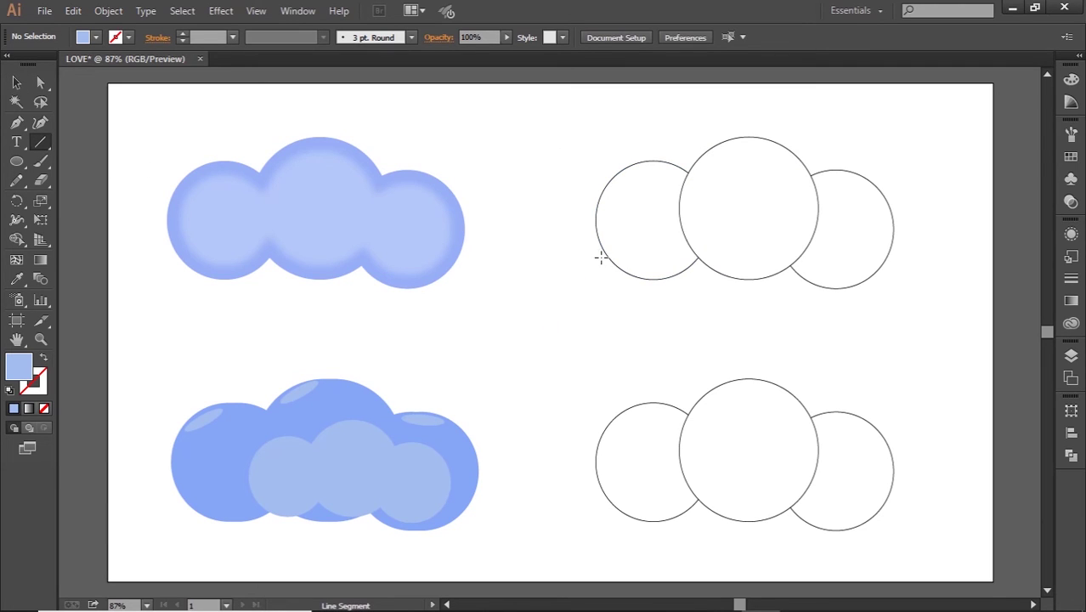
pyautogui.moveTo(601, 250); pyautogui.dragTo(890, 249)
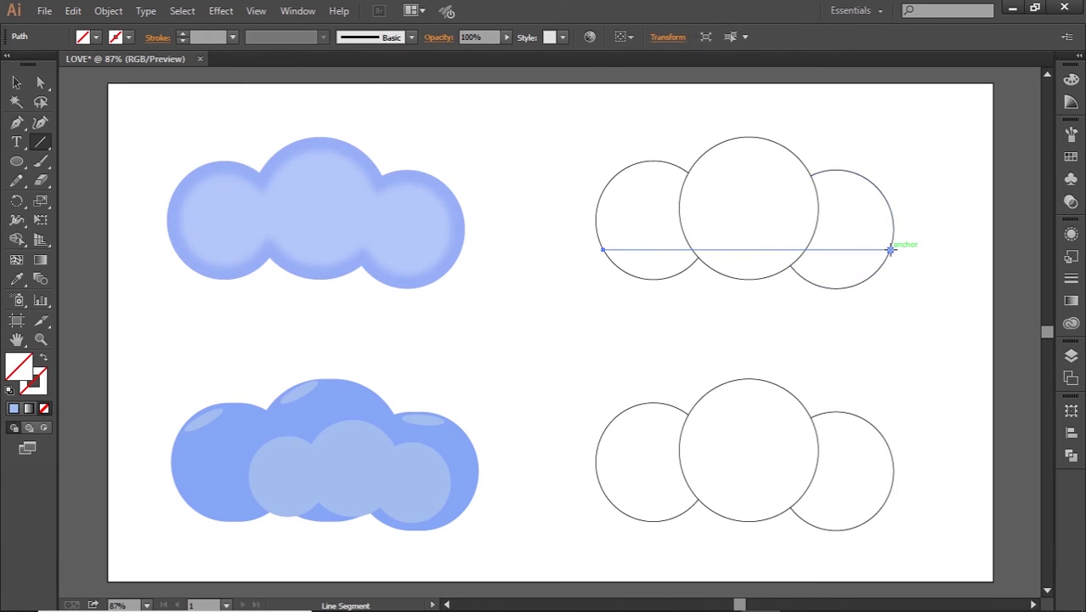
pyautogui.press('v')
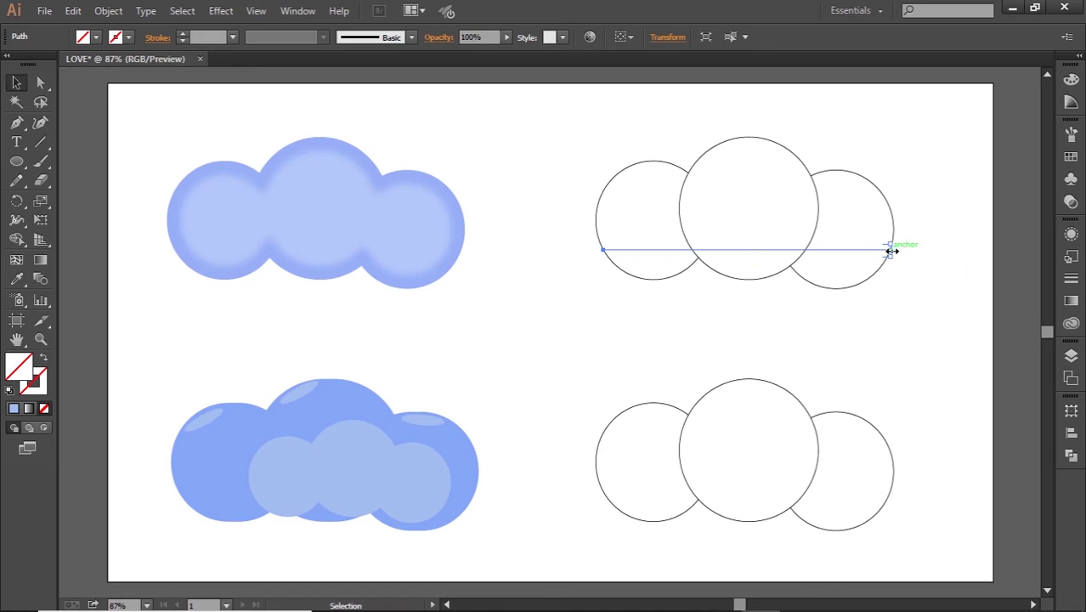
pyautogui.moveTo(889, 246); pyautogui.dragTo(890, 251)
# Divide the upper-right circle cluster along the horizontal line, ungroup the result and delete all pieces below the line
pyautogui.moveTo(546, 117); pyautogui.dragTo(911, 324)
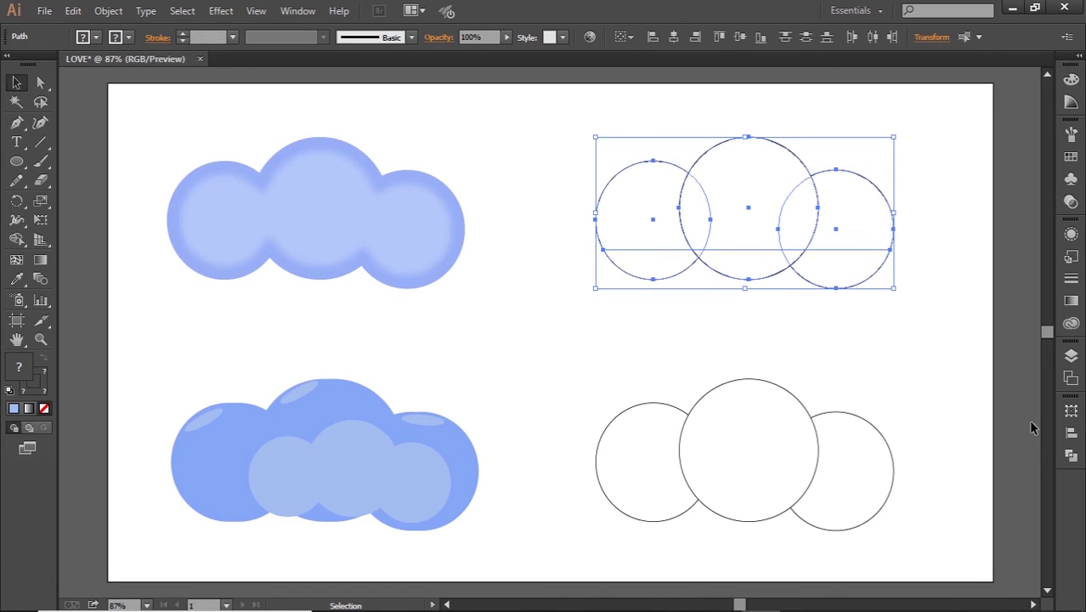
pyautogui.click(1070, 456)
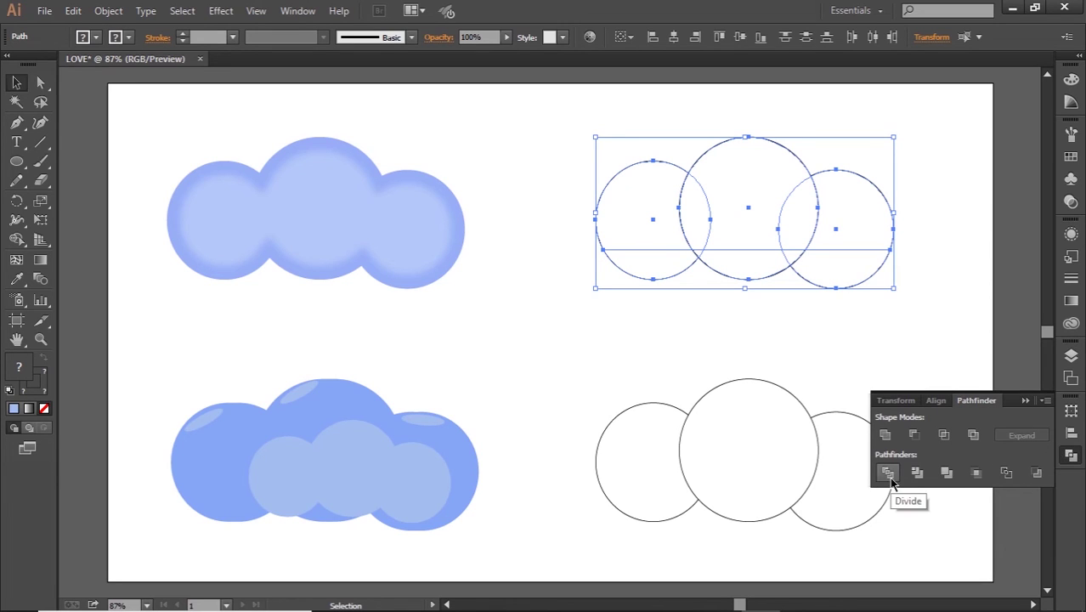
pyautogui.click(888, 474)
pyautogui.rightClick(758, 269)
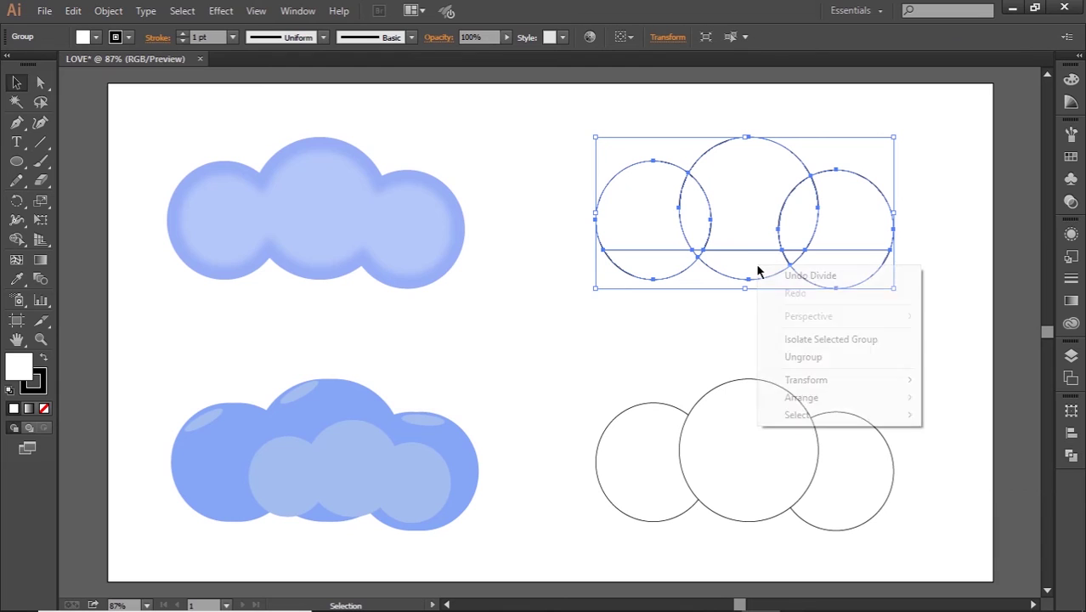
pyautogui.click(825, 359)
pyautogui.moveTo(918, 312); pyautogui.dragTo(586, 254)
pyautogui.press('Delete')
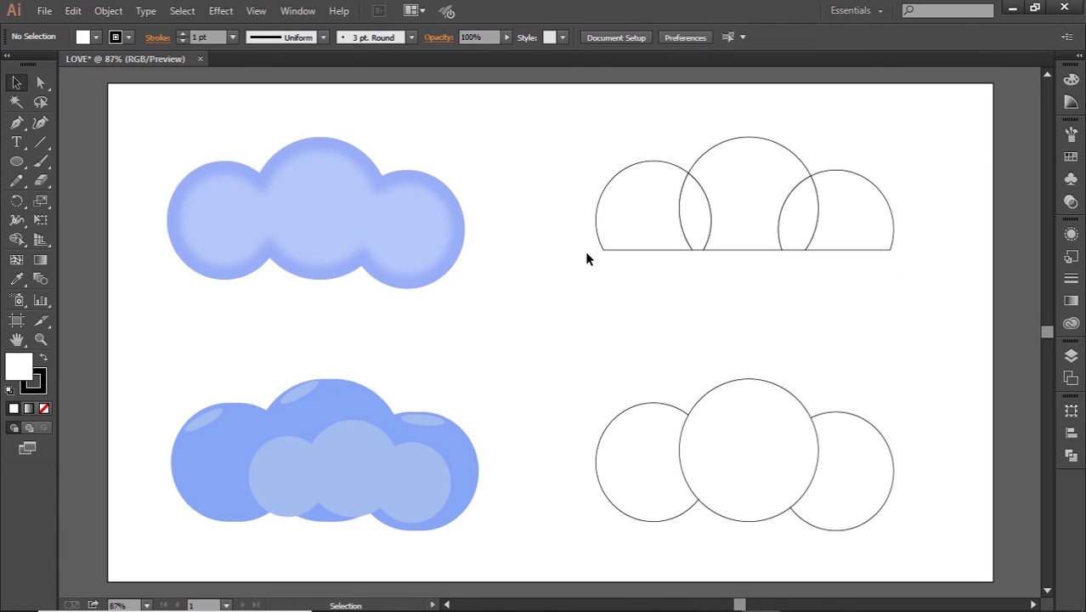
# Unite the remaining upper-right pieces into a single flat-bottomed cloud shape
pyautogui.moveTo(540, 124); pyautogui.dragTo(929, 299)
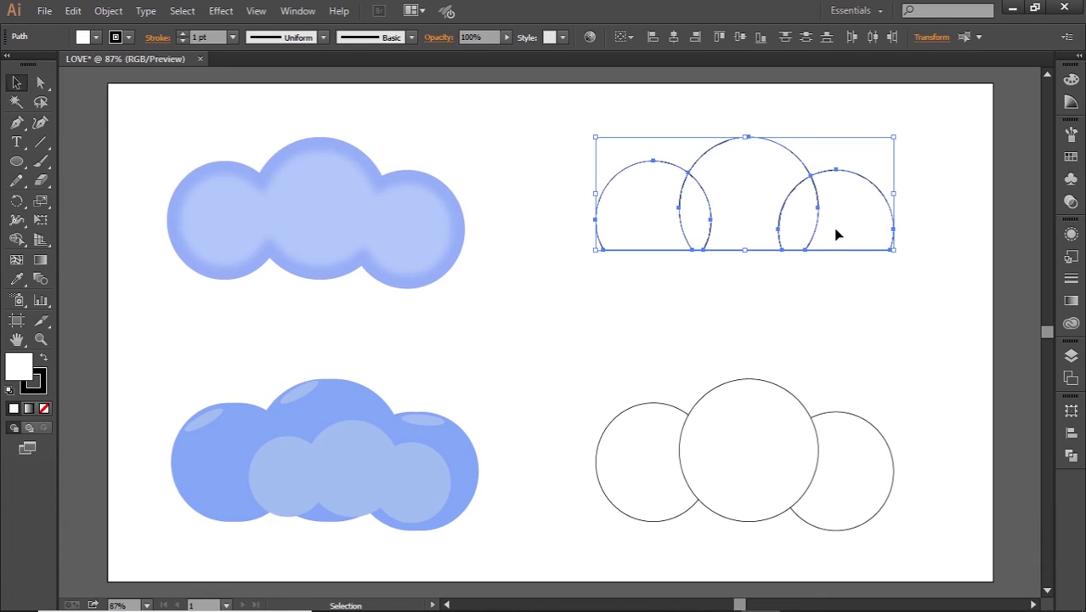
pyautogui.click(1070, 456)
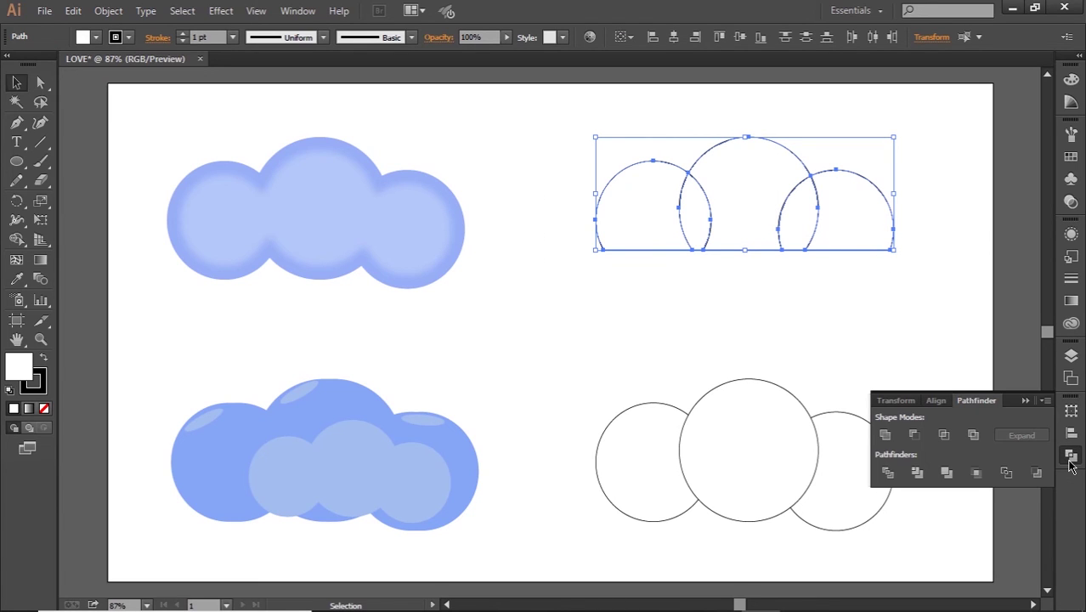
pyautogui.click(885, 435)
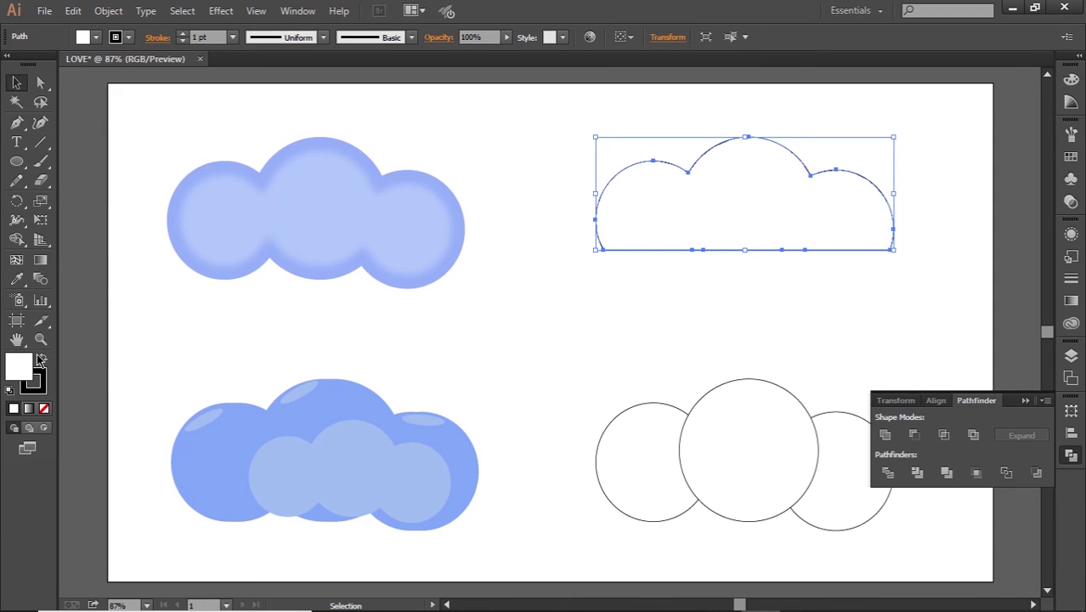
# Remove the flat-bottomed cloud's stroke and fill it with the blue swatch R=41 G=171 B=226
pyautogui.click(39, 388)
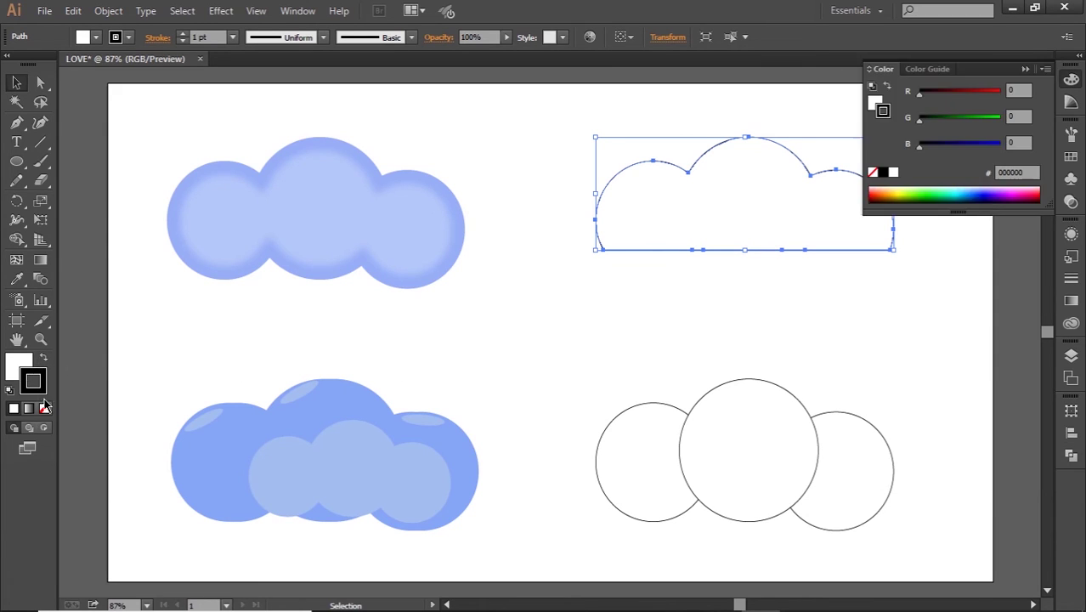
pyautogui.click(44, 408)
pyautogui.click(19, 367)
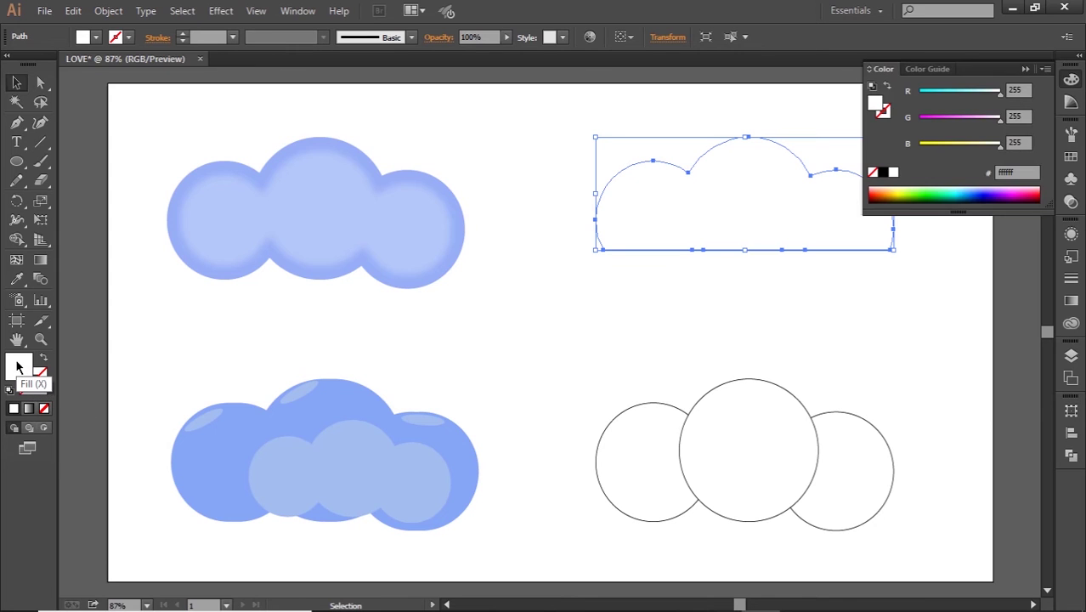
pyautogui.doubleClick(19, 367)
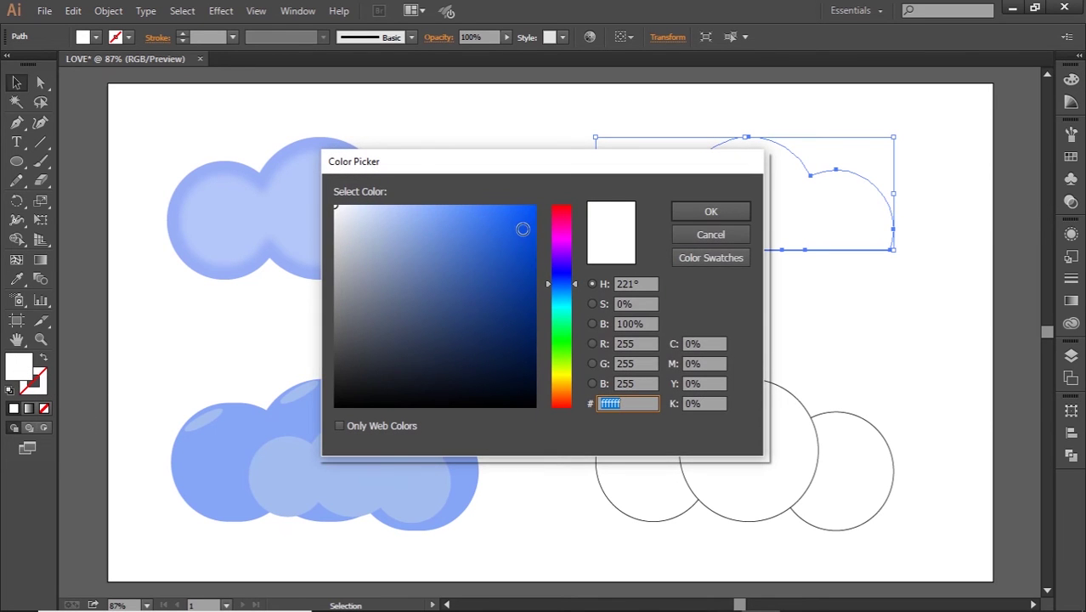
pyautogui.click(710, 258)
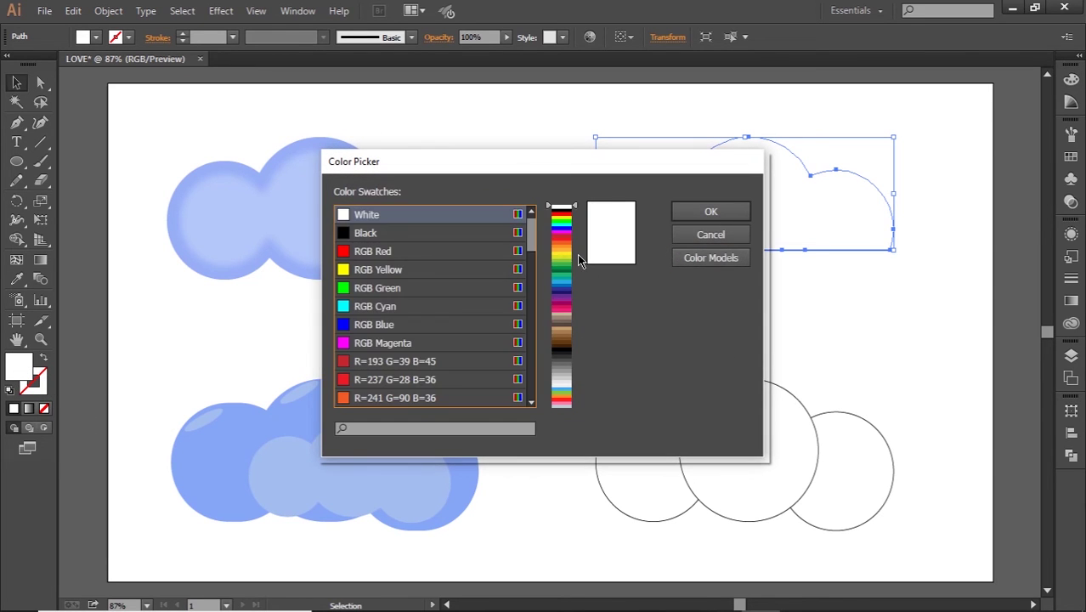
pyautogui.click(556, 287)
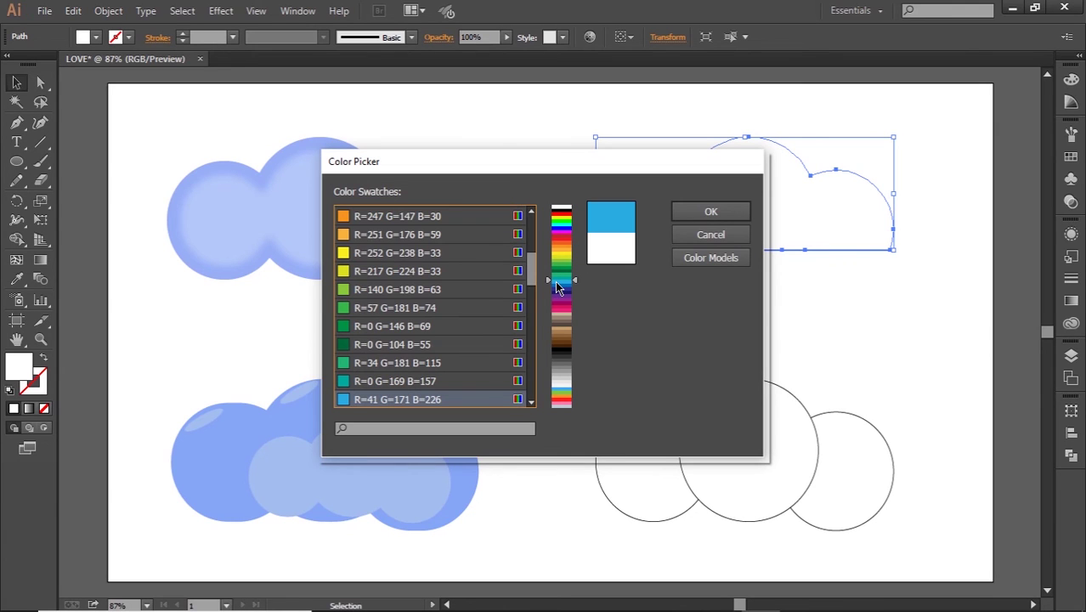
pyautogui.click(710, 213)
pyautogui.click(821, 367)
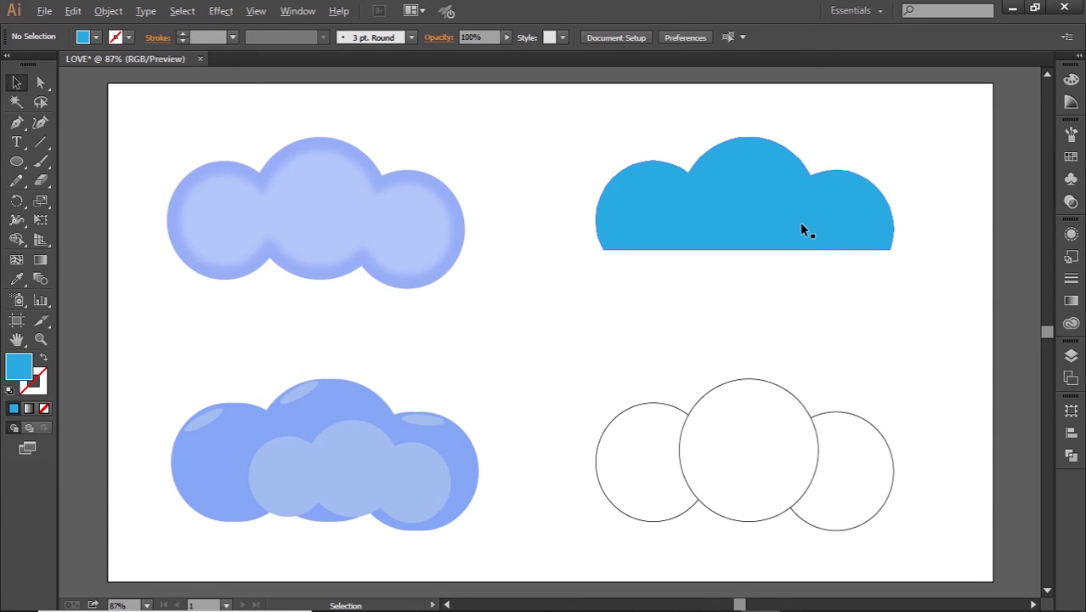
# Duplicate the blue flat-bottomed cloud slightly down and to the right, and fill the copy with lighter blue #32c5f9
pyautogui.moveTo(801, 223); pyautogui.dragTo(810, 237)
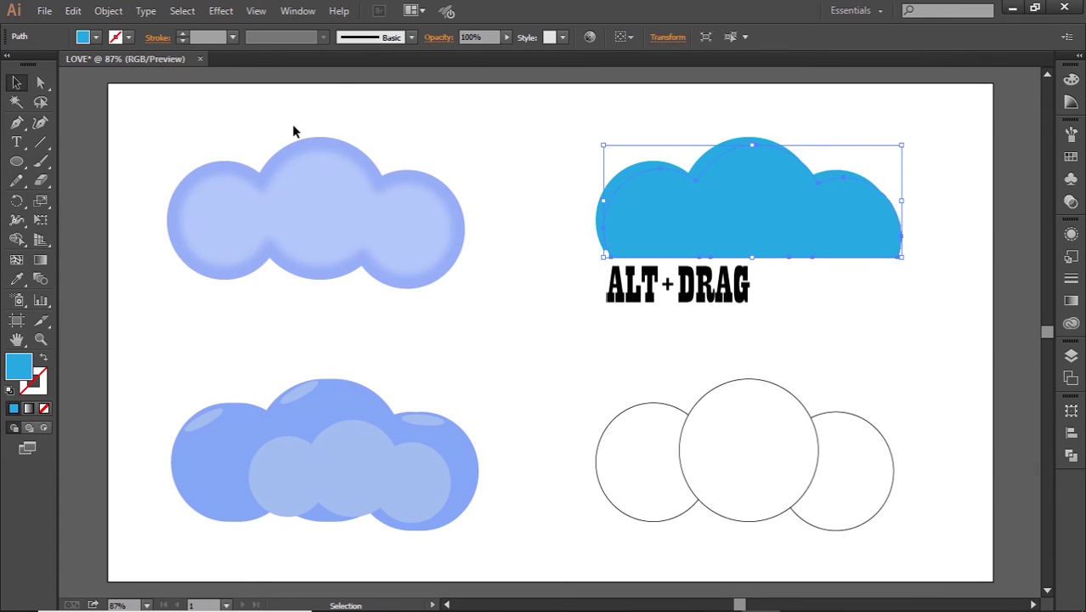
pyautogui.doubleClick(14, 378)
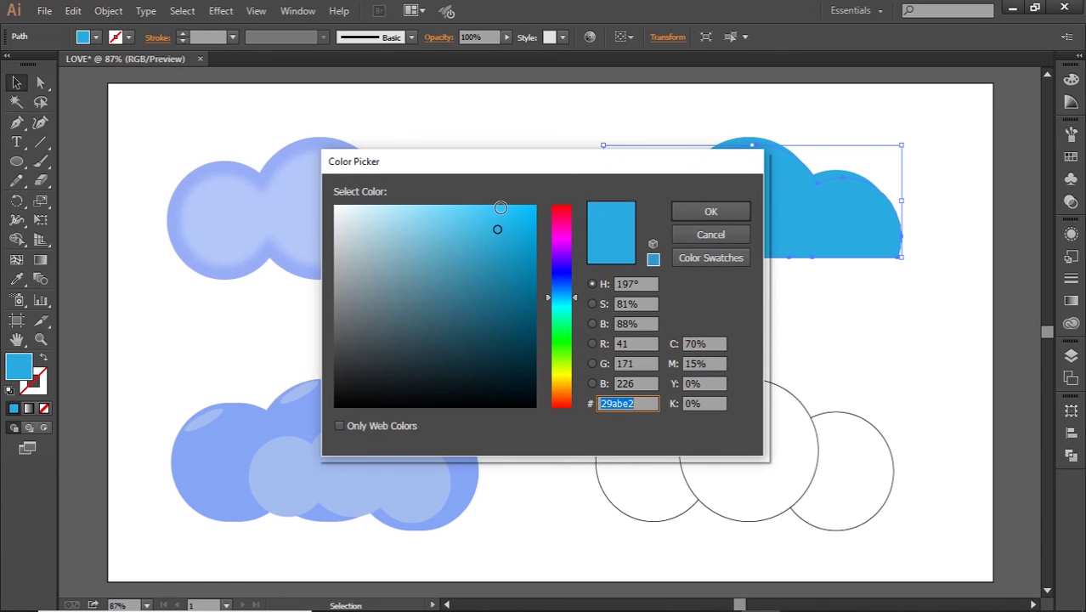
pyautogui.click(495, 209)
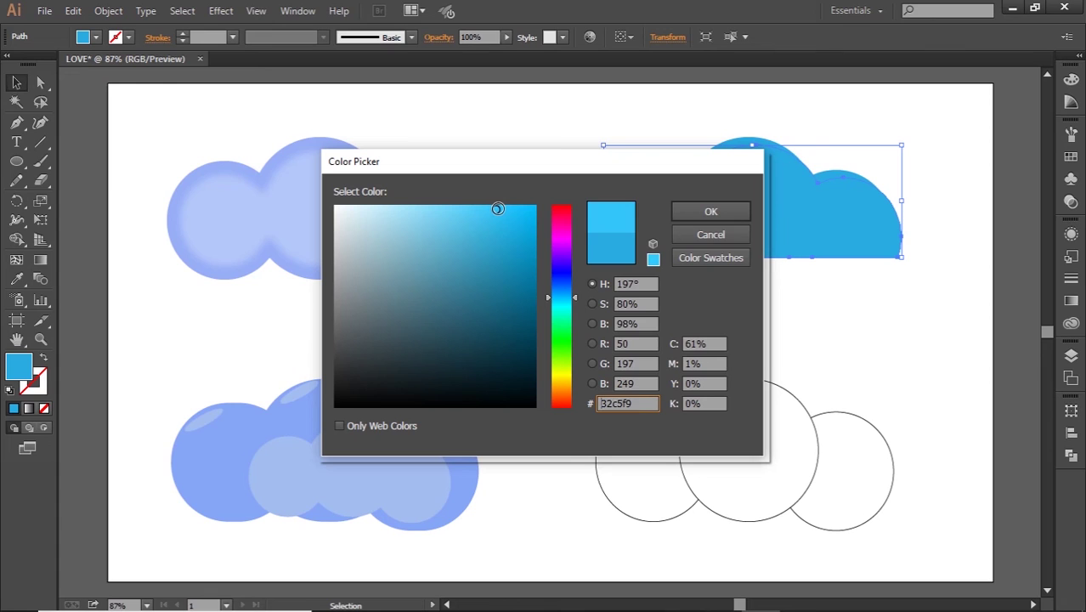
pyautogui.click(712, 213)
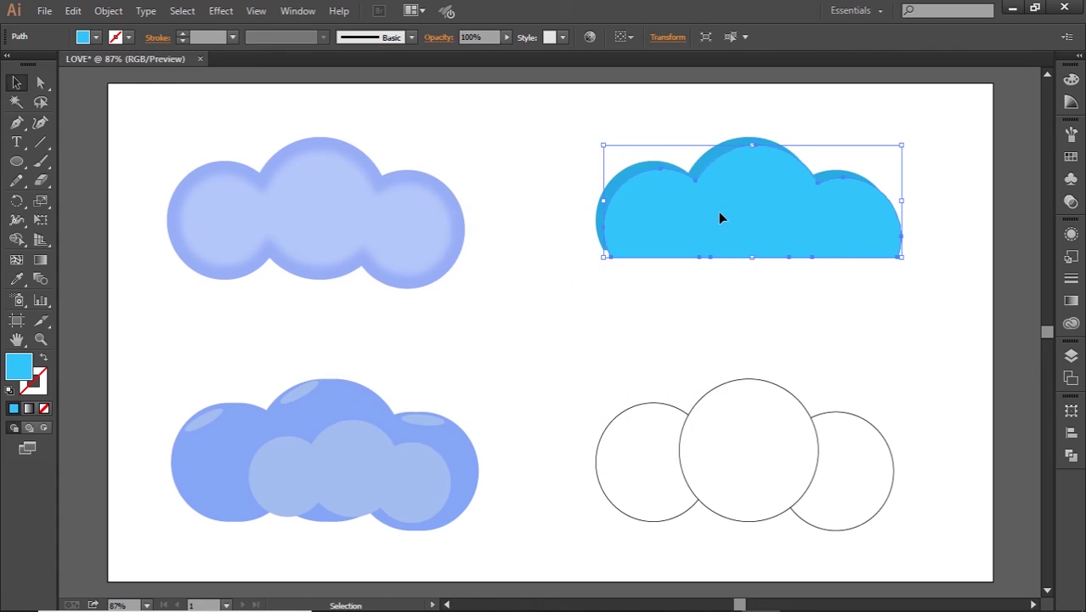
pyautogui.click(720, 293)
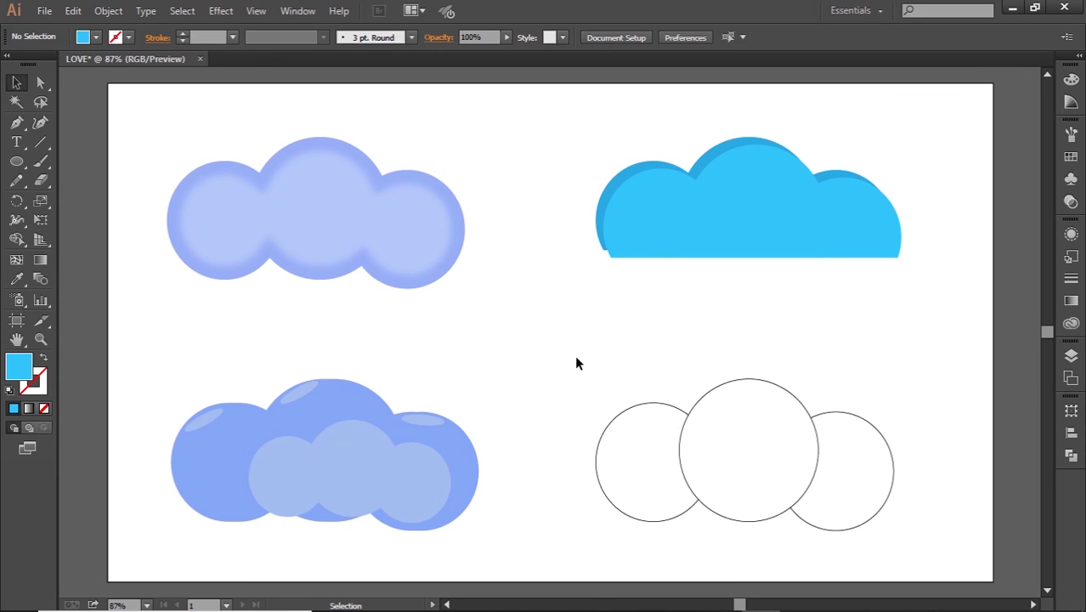
# Draw a horizontal line across the lower part of the lower-right circle cluster, from its left edge to its right edge
pyautogui.moveTo(574, 374); pyautogui.dragTo(888, 568)
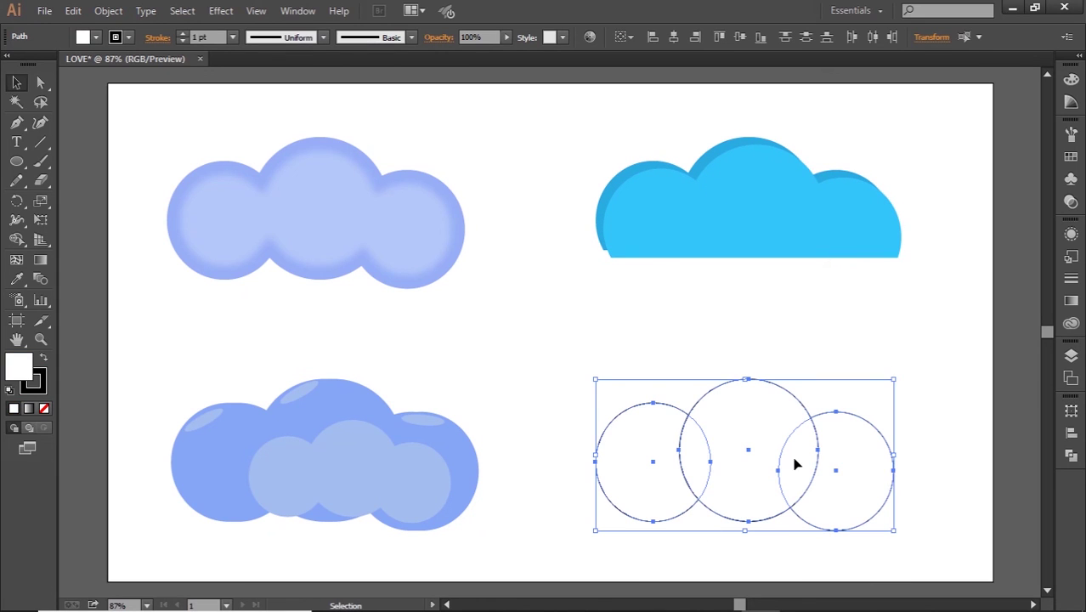
pyautogui.click(39, 141)
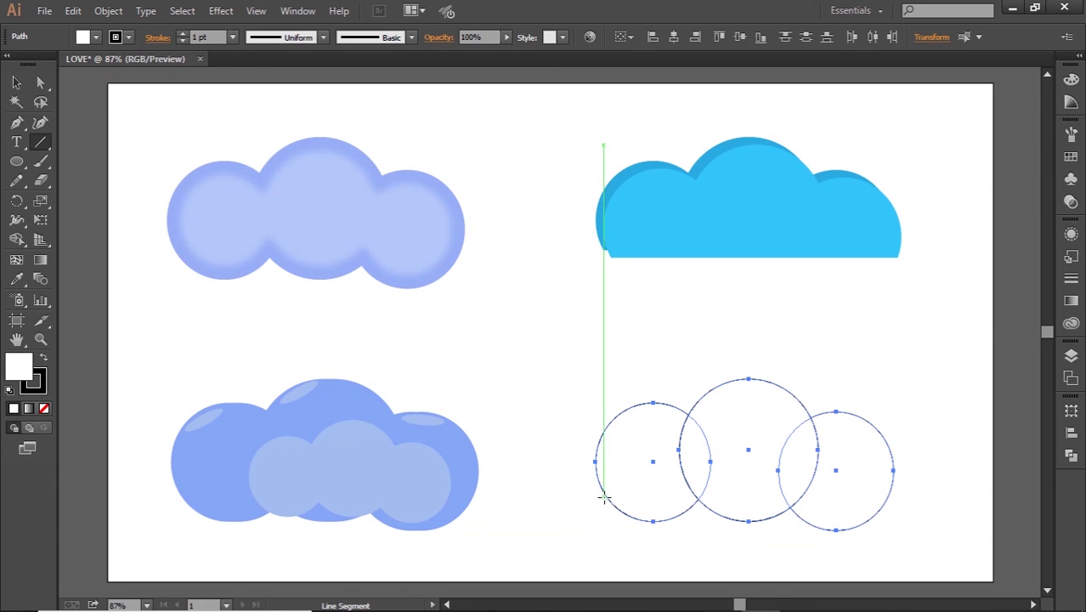
pyautogui.moveTo(603, 495); pyautogui.dragTo(890, 496)
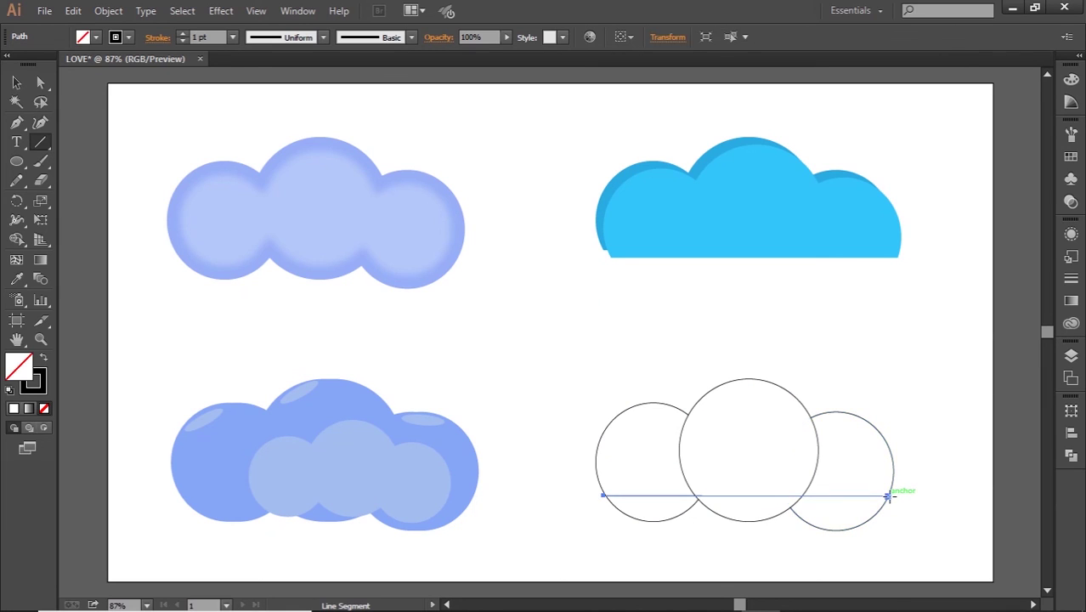
pyautogui.press('v')
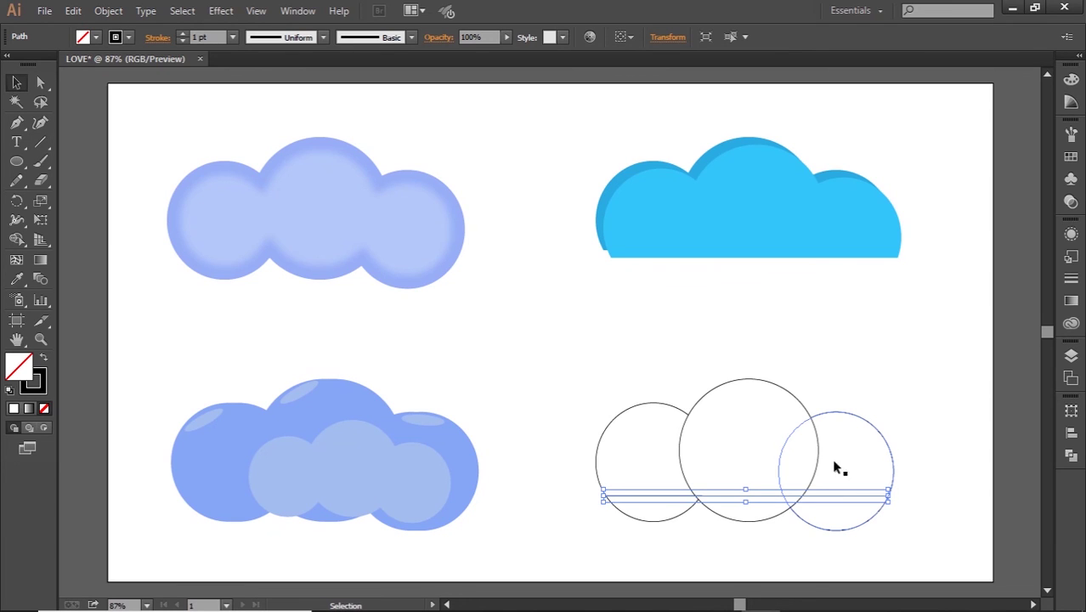
# Select the lower-right circles together with their line and choose #0fb7f2 as the fill colour
pyautogui.moveTo(542, 364); pyautogui.dragTo(948, 562)
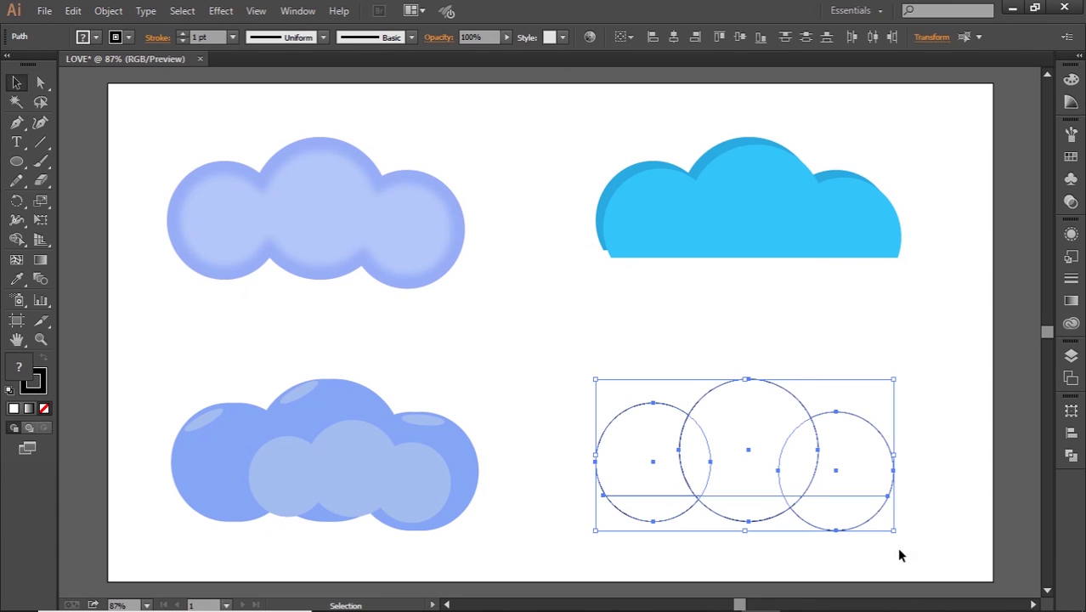
pyautogui.doubleClick(26, 372)
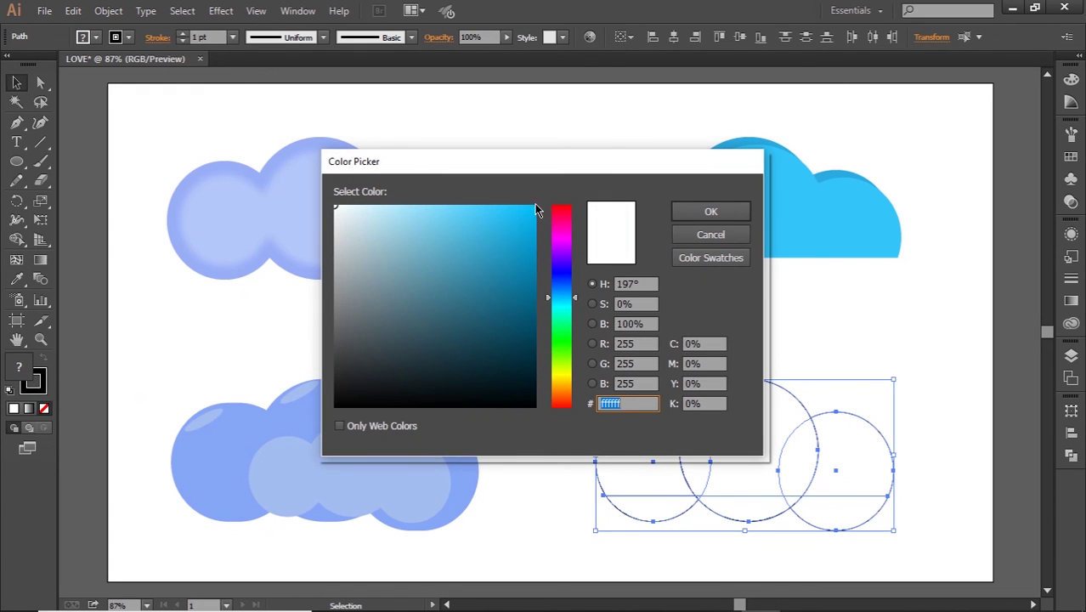
pyautogui.click(523, 215)
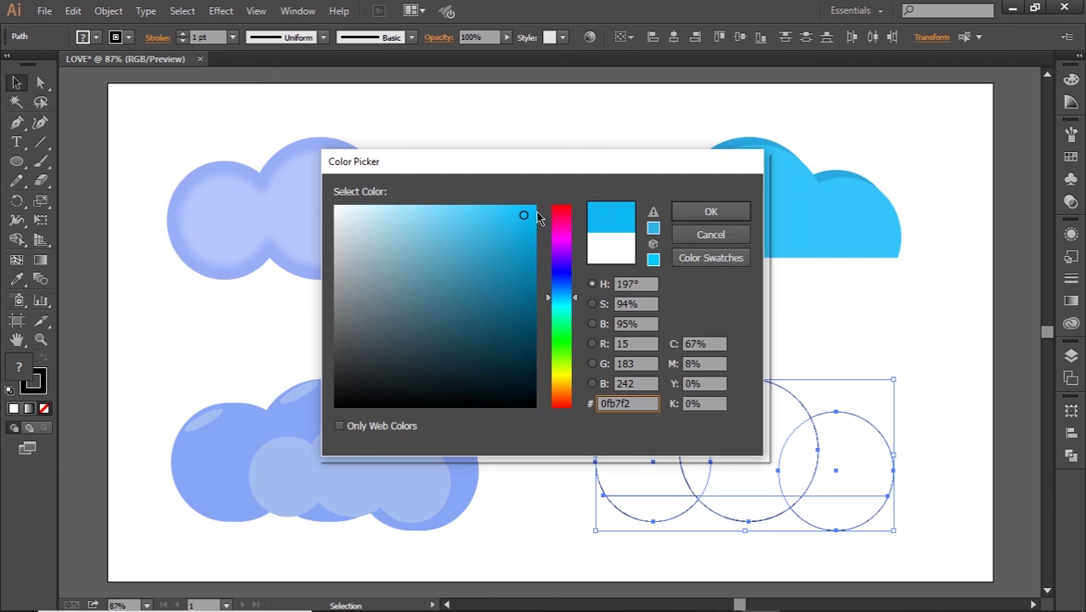
pyautogui.click(710, 213)
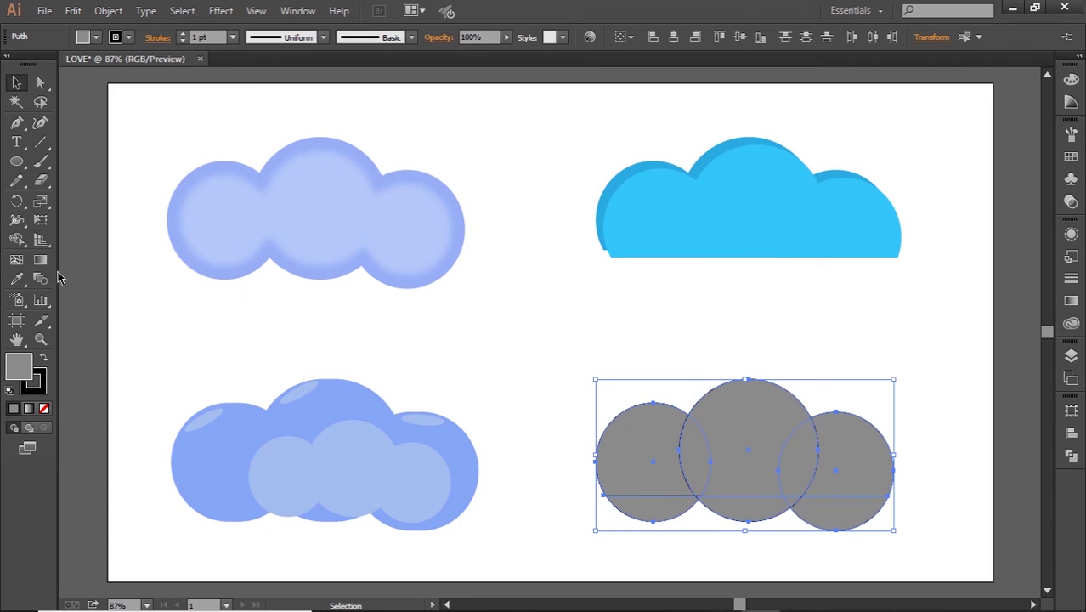
# Merge the lower-right cluster's regions above the line with Shape Builder and delete the pieces below the line
pyautogui.click(17, 241)
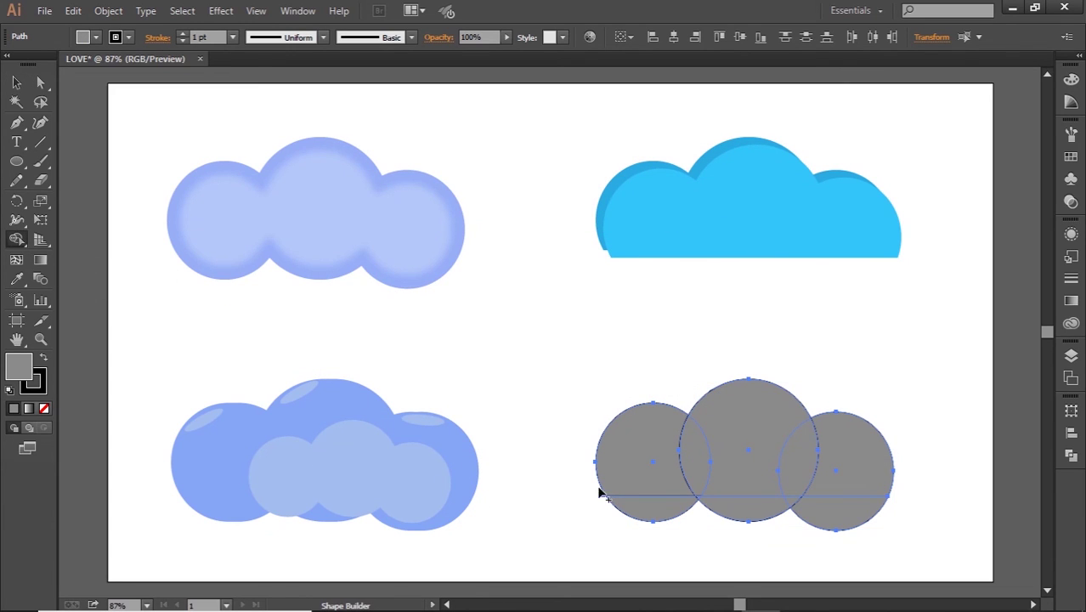
pyautogui.moveTo(630, 451); pyautogui.dragTo(844, 469)
pyautogui.press('v')
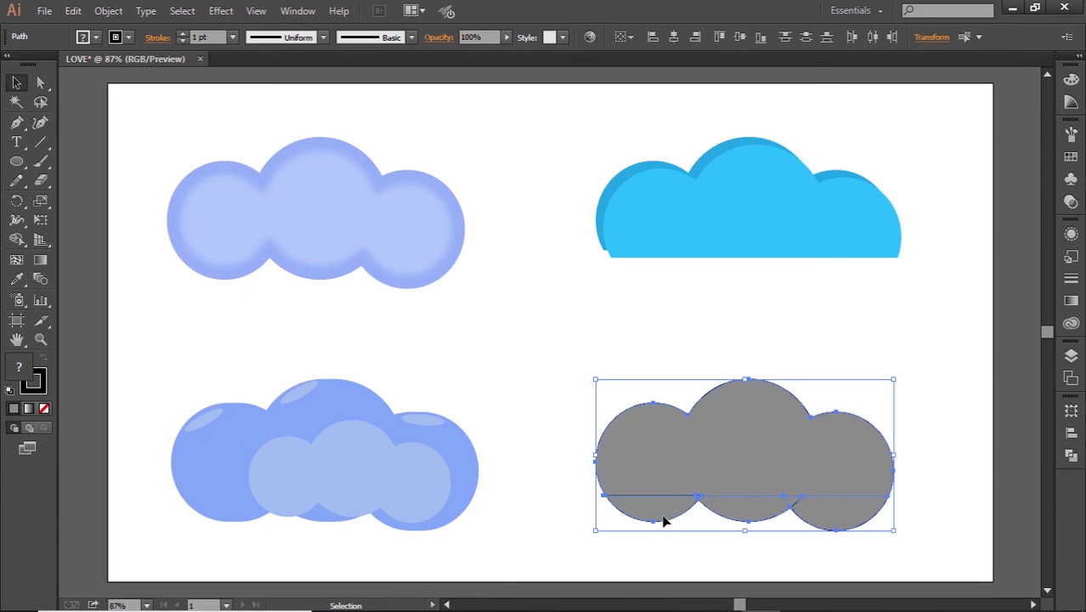
pyautogui.click(910, 296)
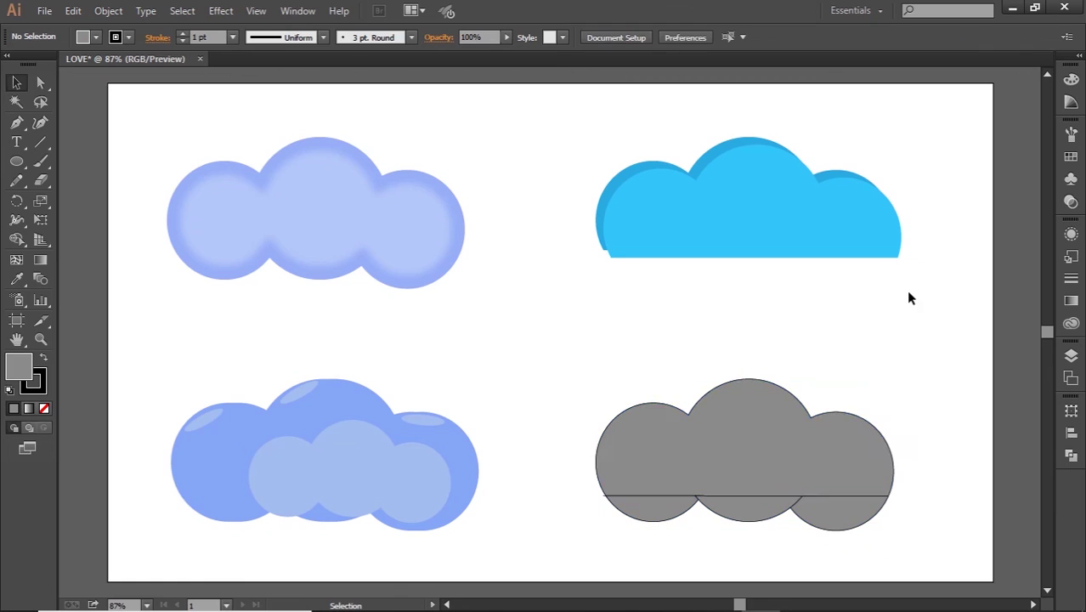
pyautogui.moveTo(892, 535); pyautogui.dragTo(603, 500)
pyautogui.press('Delete')
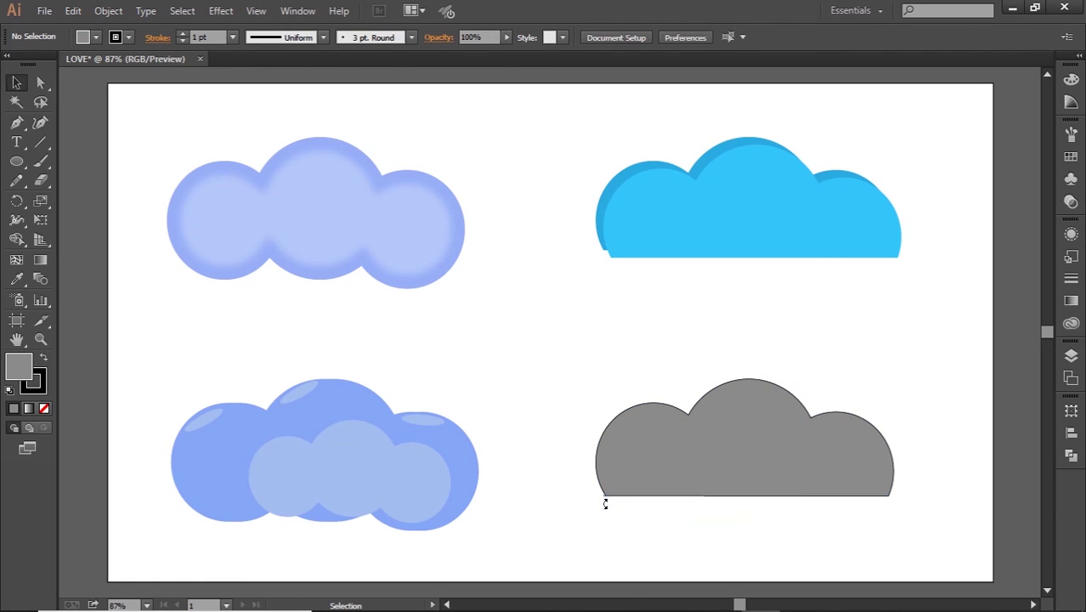
# Move the grey flat-bottomed cloud upward and place an overlapping duplicate slightly up and to the left of it
pyautogui.moveTo(530, 387); pyautogui.dragTo(948, 522)
pyautogui.moveTo(786, 465); pyautogui.dragTo(771, 408)
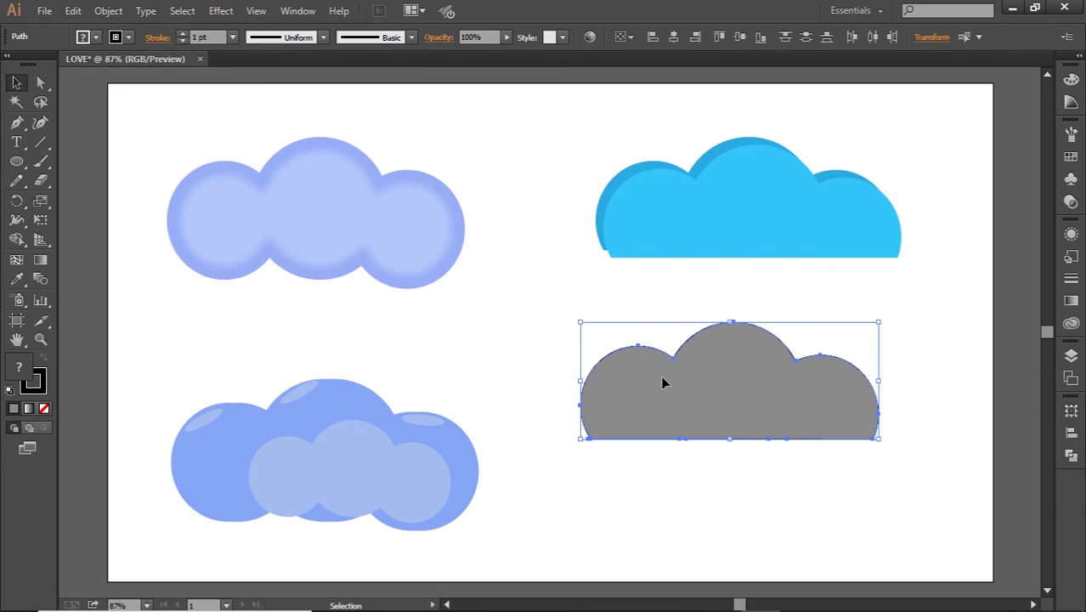
pyautogui.moveTo(666, 383)
pyautogui.mouseDown()
pyautogui.moveTo(671, 395)
pyautogui.moveTo(667, 371)
pyautogui.moveTo(656, 372)
pyautogui.mouseUp()
pyautogui.press('alt')
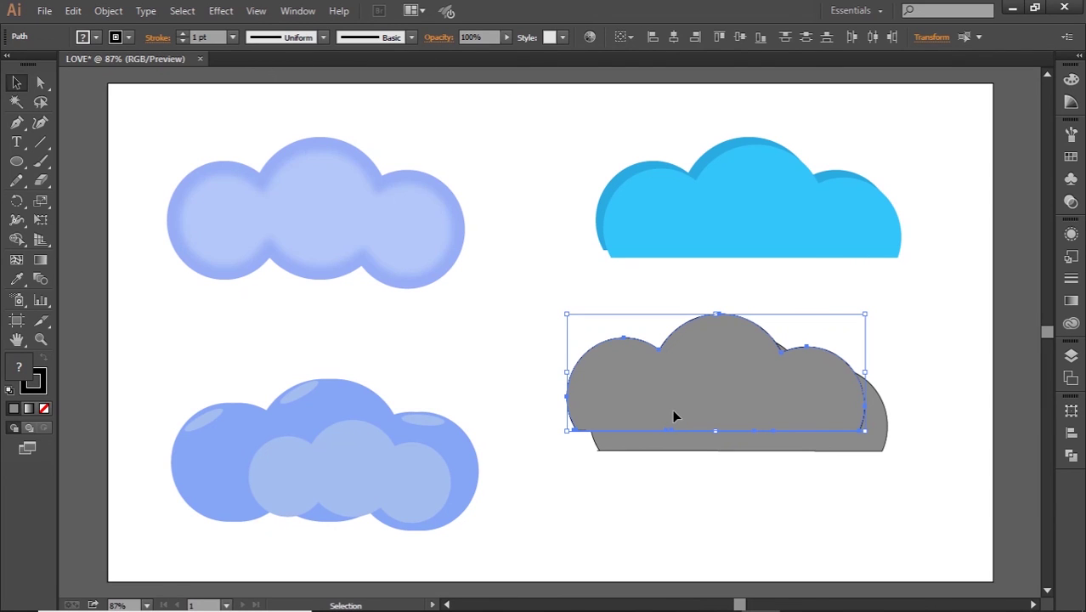
# Lower the opacity of the upper-left grey cloud copy to 54%
pyautogui.click(505, 41)
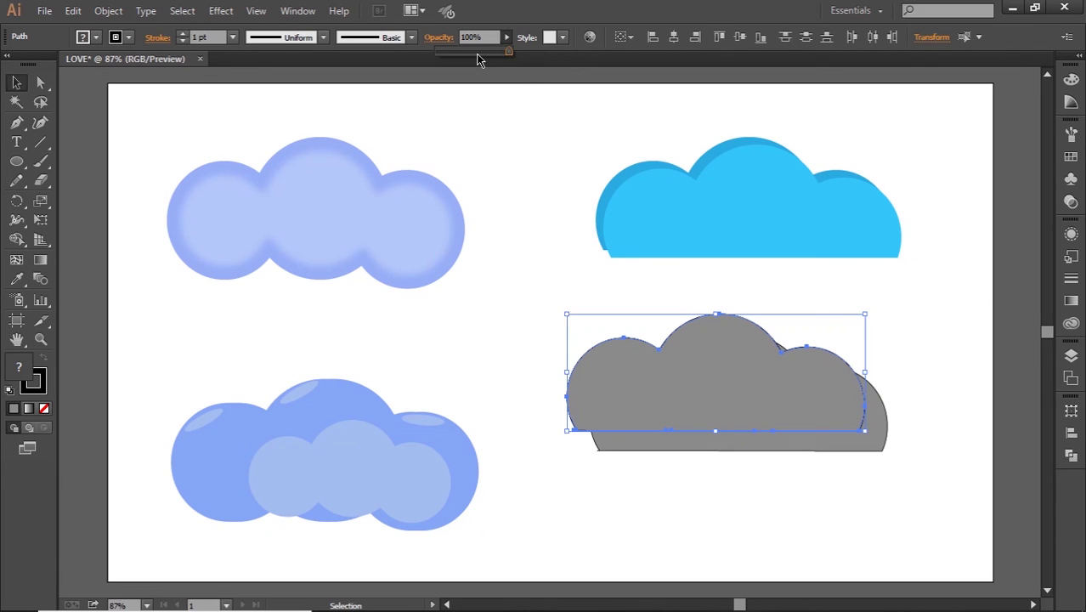
pyautogui.click(476, 53)
pyautogui.click(527, 323)
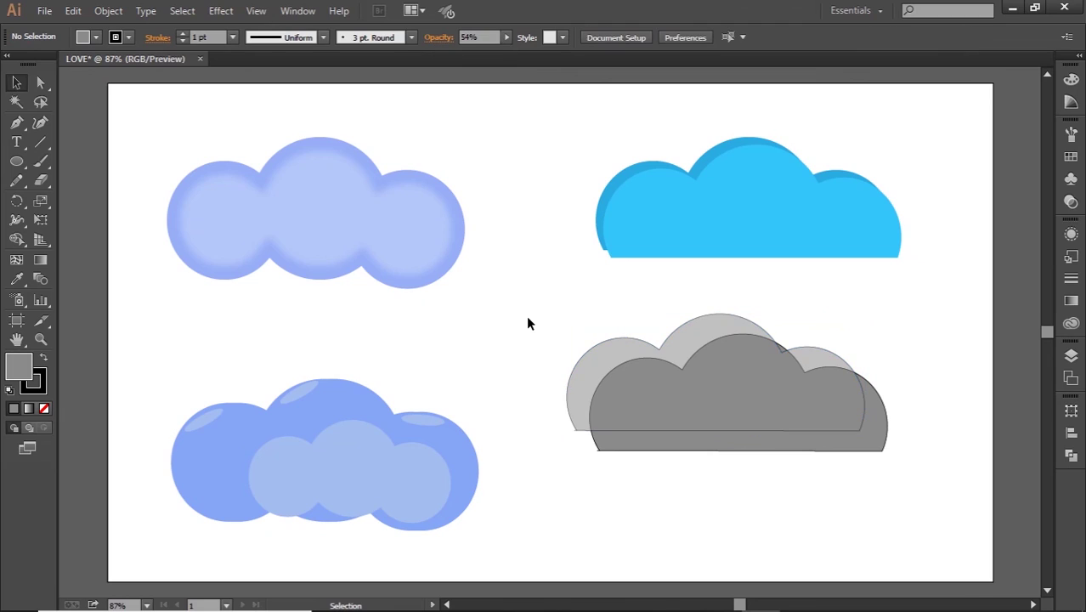